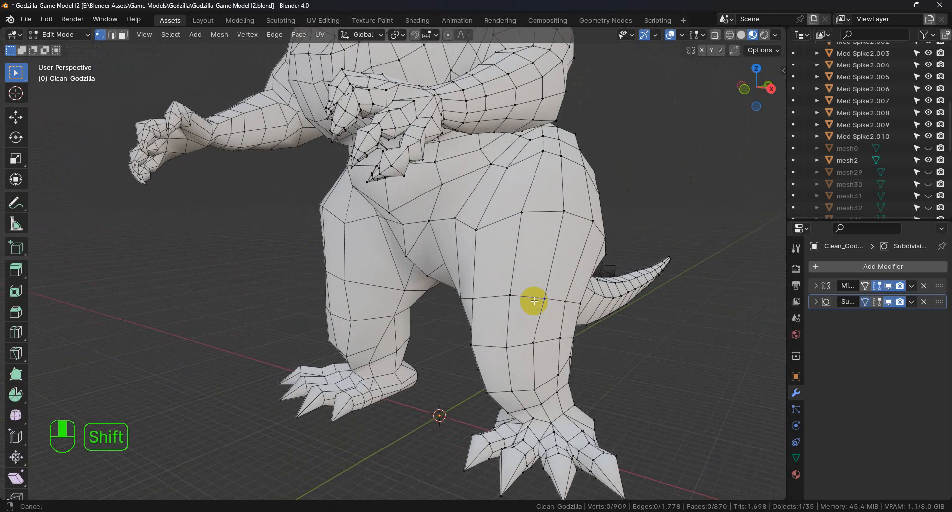
# Dissolve the diagonal edge beside the centre line on the front of the pelvis.
pyautogui.moveTo(456, 276); pyautogui.dragTo(508, 235, button='middle')
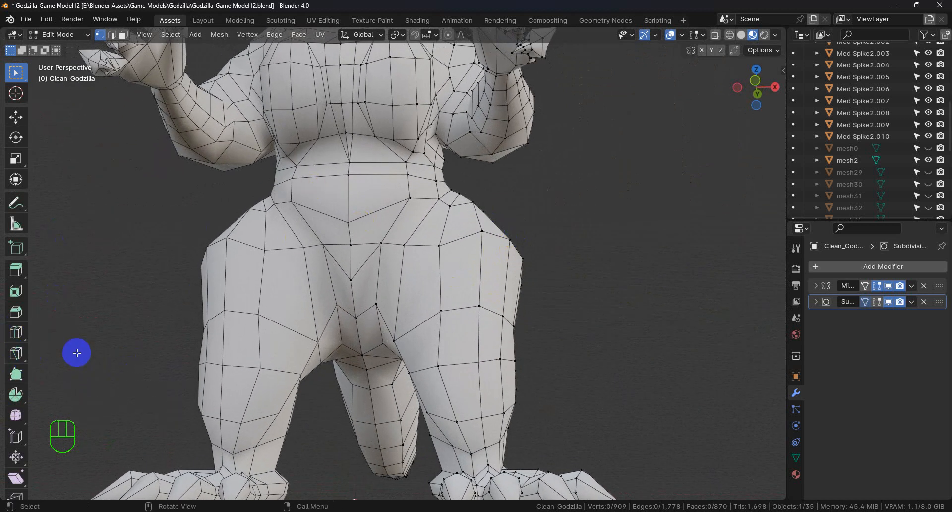
pyautogui.click(16, 333)
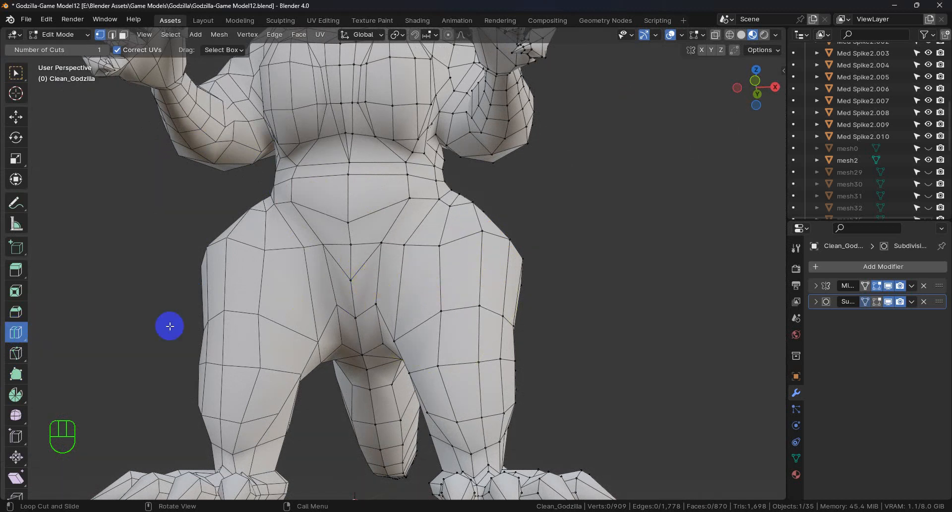
pyautogui.click(15, 74)
pyautogui.scroll(3, 357, 314)
pyautogui.click(357, 310)
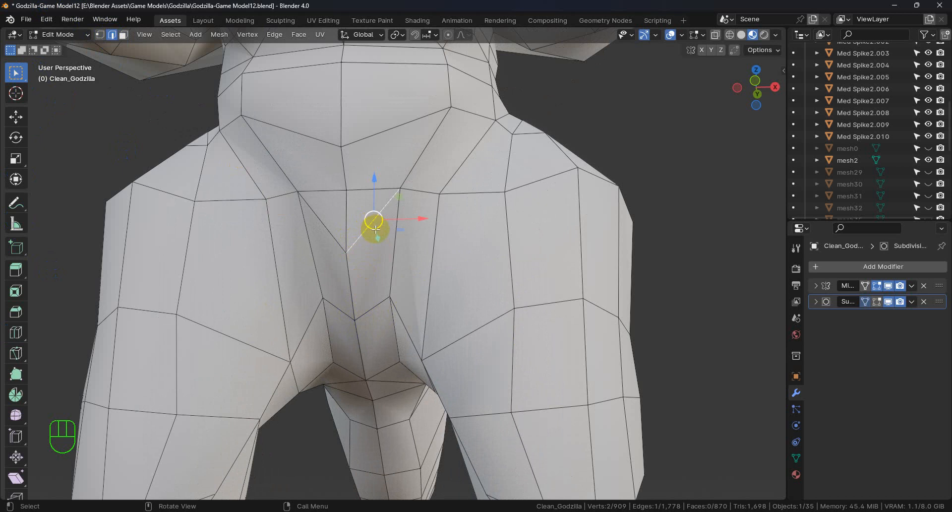
pyautogui.rightClick(376, 230)
pyautogui.click(371, 488)
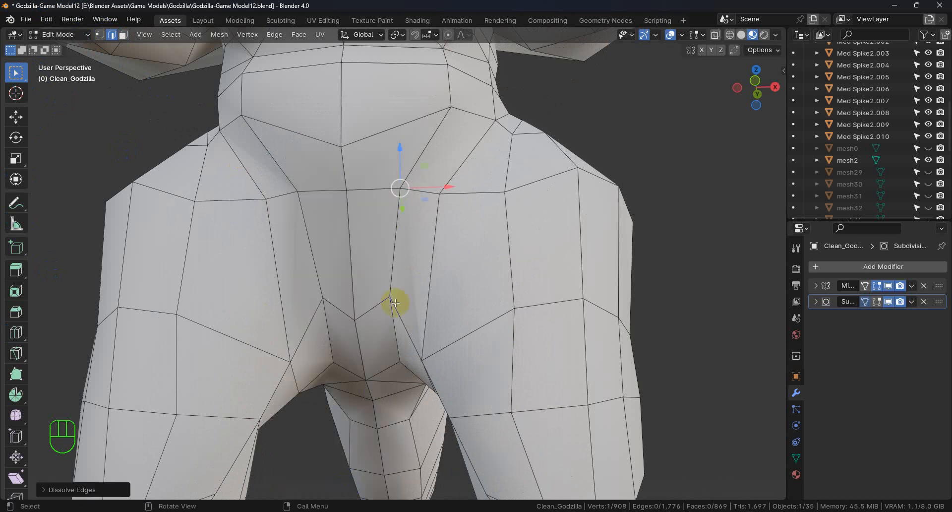
# Dissolve the stray diagonal edge on the underside of the body near the tail base.
pyautogui.moveTo(395, 303); pyautogui.dragTo(446, 262, button='middle')
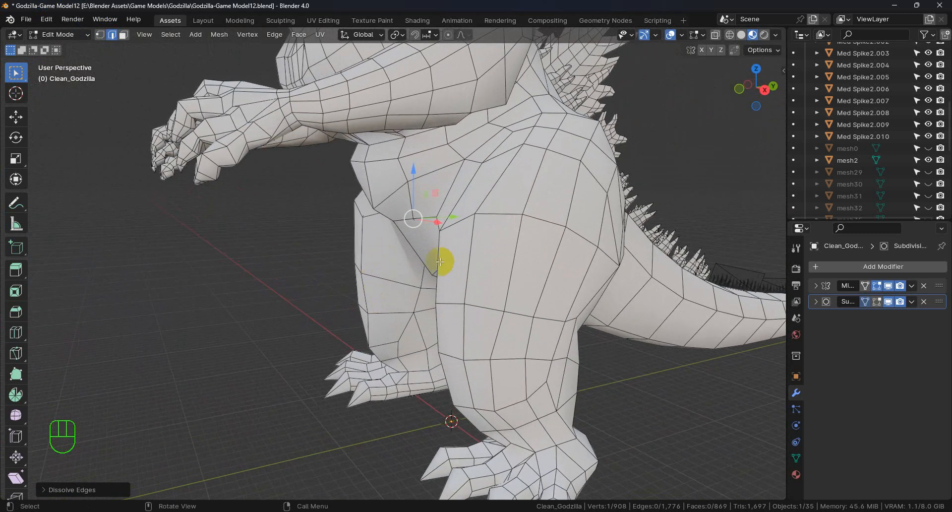
pyautogui.moveTo(533, 268); pyautogui.dragTo(598, 286, button='middle')
pyautogui.keyDown('shift'); pyautogui.moveTo(669, 322); pyautogui.dragTo(611, 299, button='middle'); pyautogui.keyUp('shift')
pyautogui.moveTo(595, 293); pyautogui.dragTo(514, 242, button='middle')
pyautogui.moveTo(658, 283); pyautogui.dragTo(631, 251, button='middle')
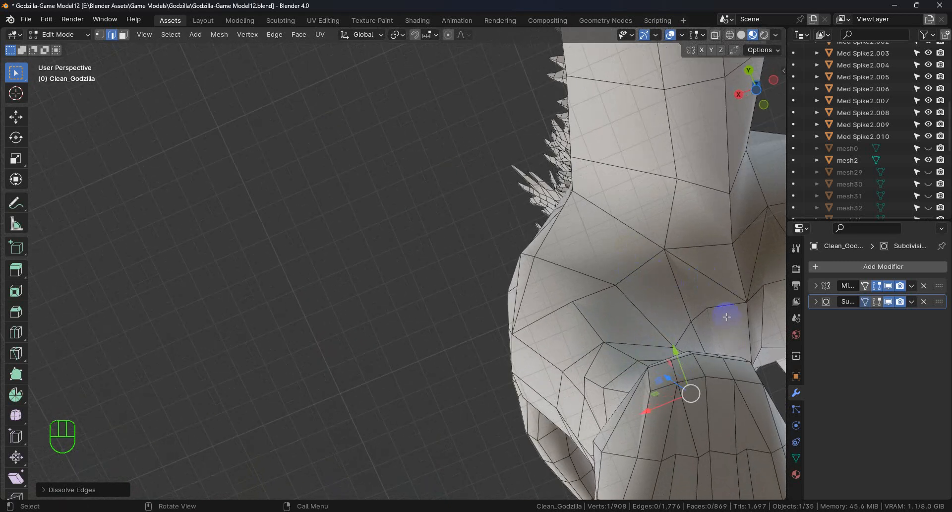
pyautogui.click(715, 284)
pyautogui.hotkey('ctrl', 'e')
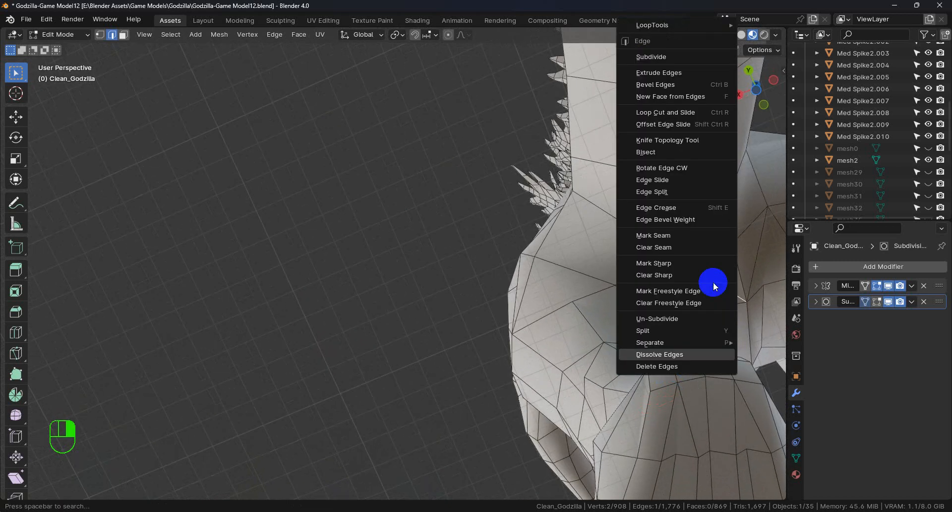
pyautogui.click(683, 355)
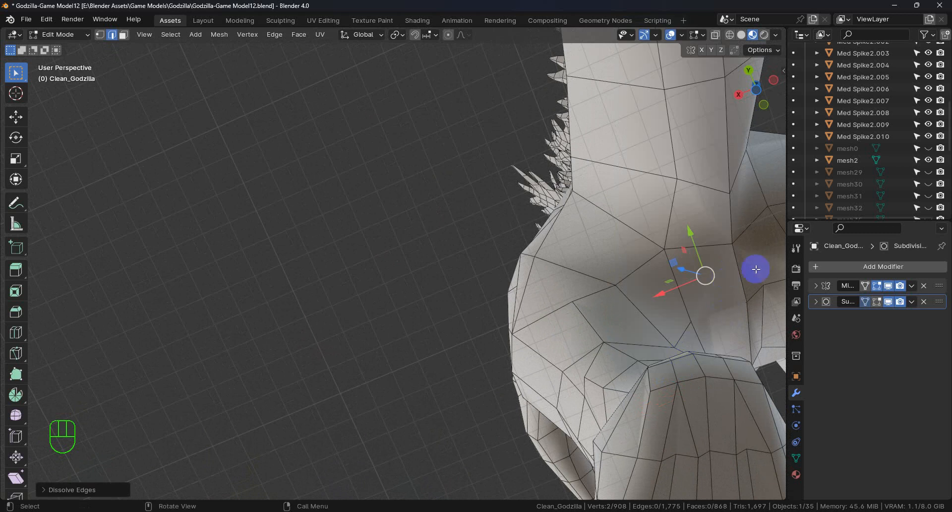
# Knife-cut a new edge joining the two vertices across the underside between the crotch and the tail base.
pyautogui.moveTo(755, 269); pyautogui.dragTo(374, 130, button='middle')
pyautogui.keyDown('shift'); pyautogui.moveTo(710, 324); pyautogui.dragTo(474, 290, button='middle'); pyautogui.keyUp('shift')
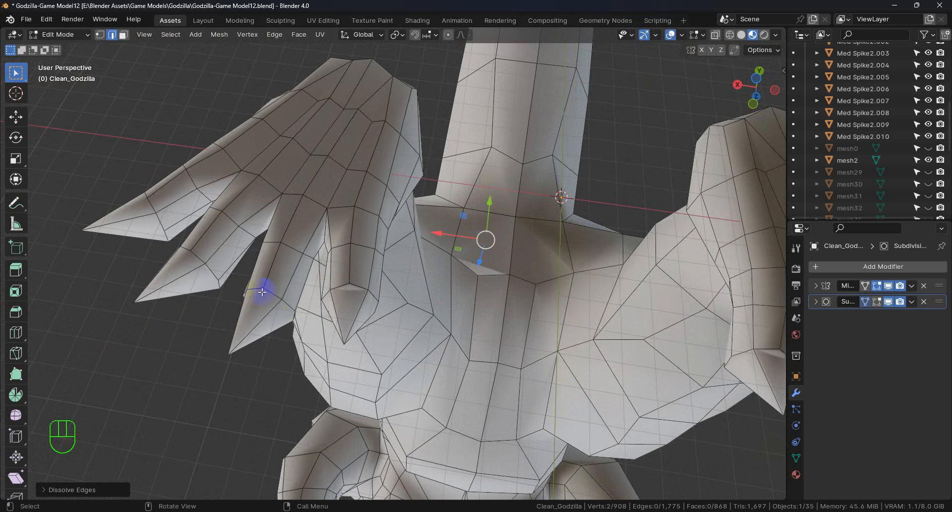
pyautogui.click(16, 353)
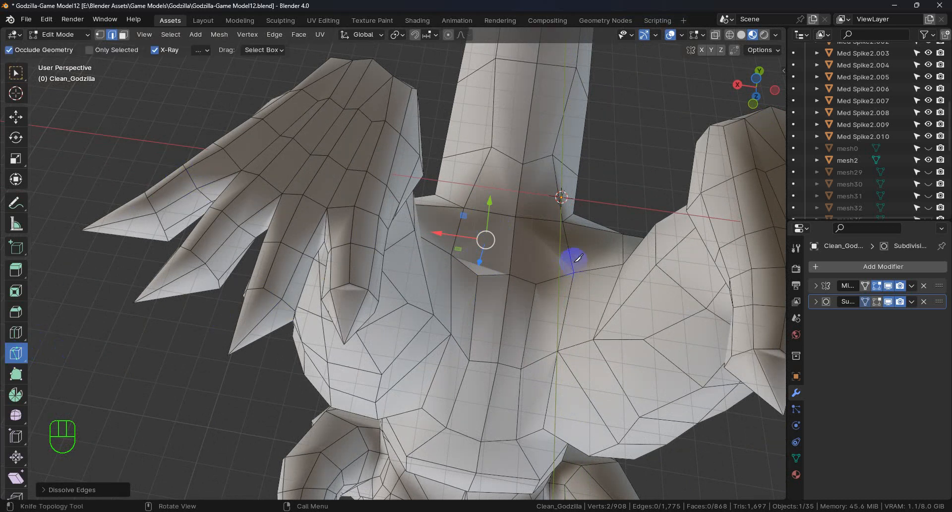
pyautogui.moveTo(479, 274); pyautogui.dragTo(493, 210)
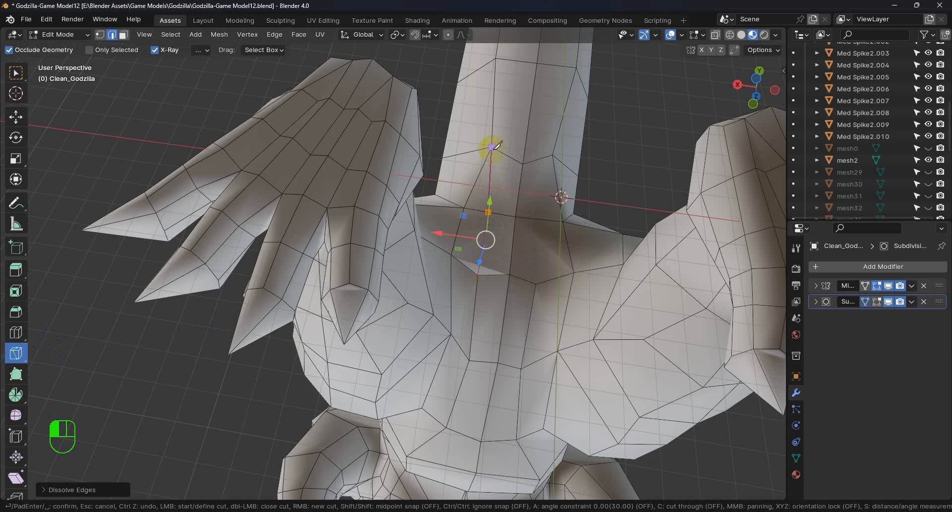
pyautogui.press('Return')
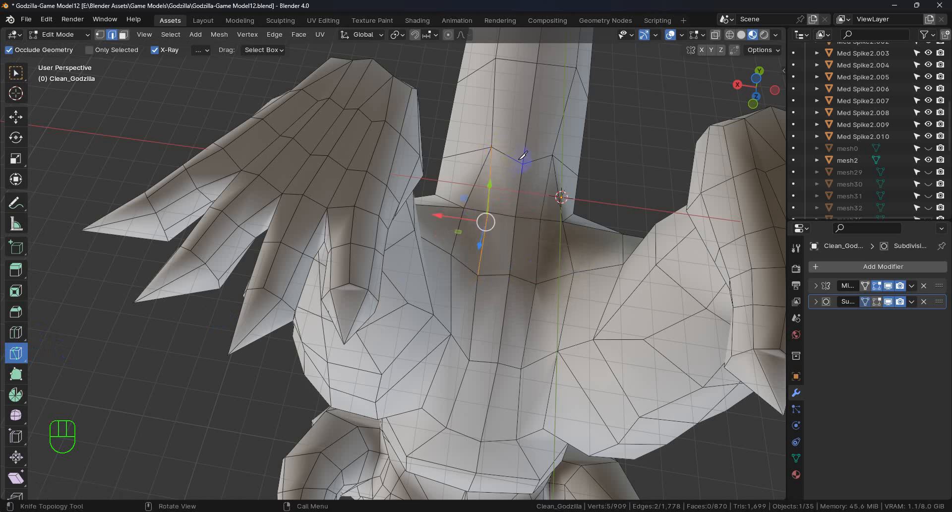
# Add a single-cut edge loop around the upper thigh, continuing across the front of the crotch.
pyautogui.moveTo(510, 239); pyautogui.dragTo(407, 278, button='middle')
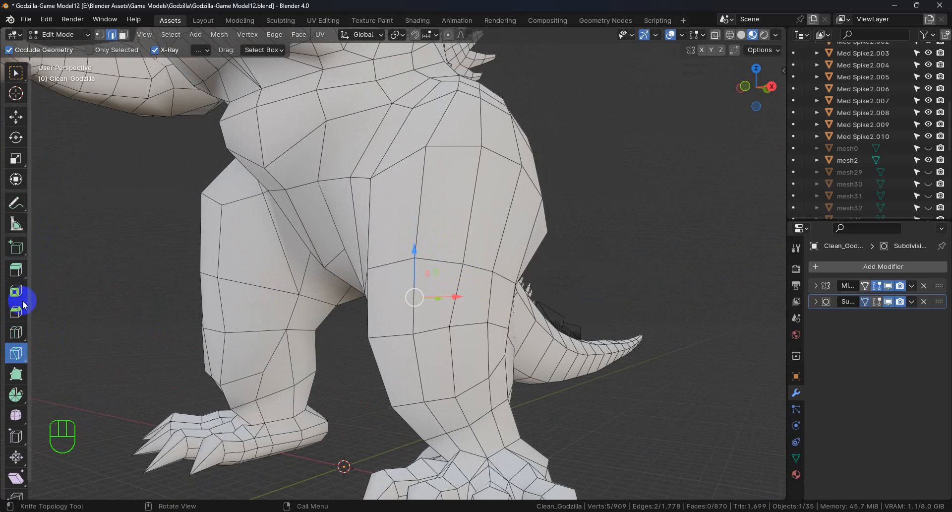
pyautogui.click(16, 331)
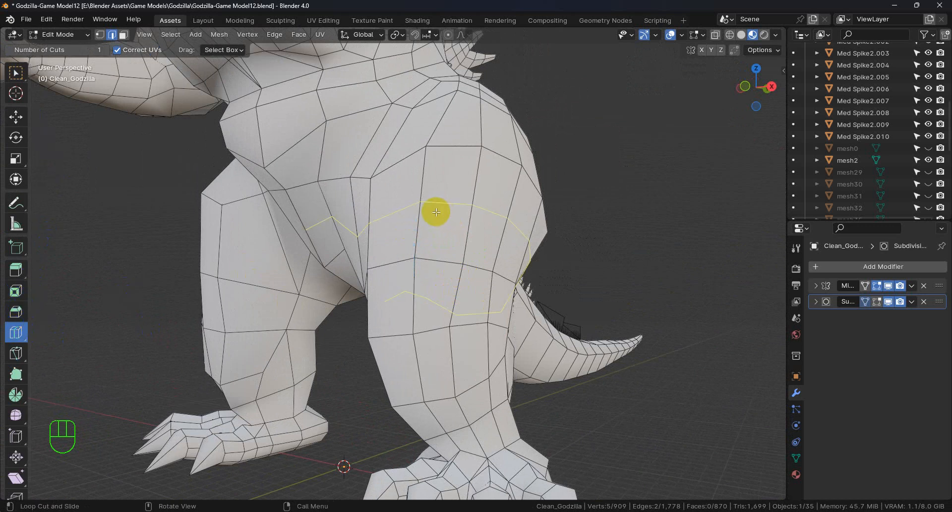
pyautogui.moveTo(426, 204)
pyautogui.mouseDown(button='middle')
pyautogui.moveTo(495, 185)
pyautogui.moveTo(423, 191)
pyautogui.mouseUp(button='middle')
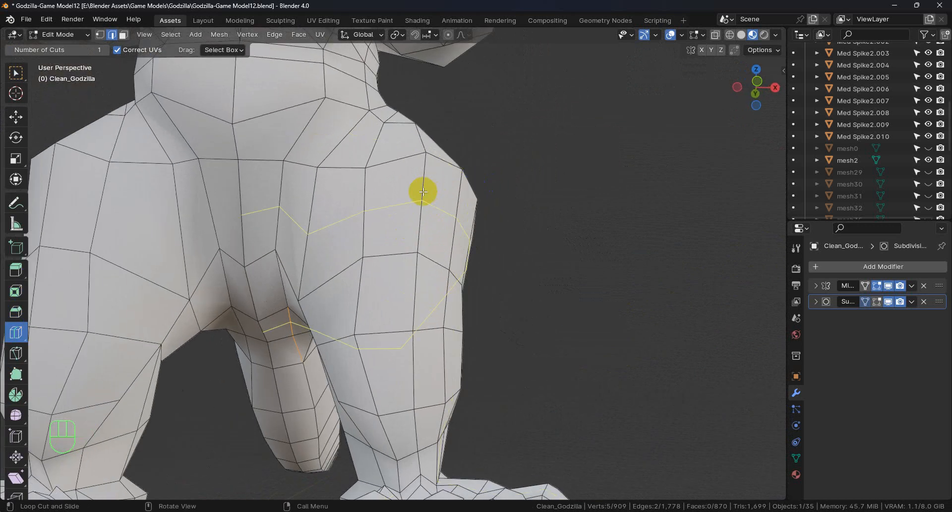
pyautogui.click(421, 200)
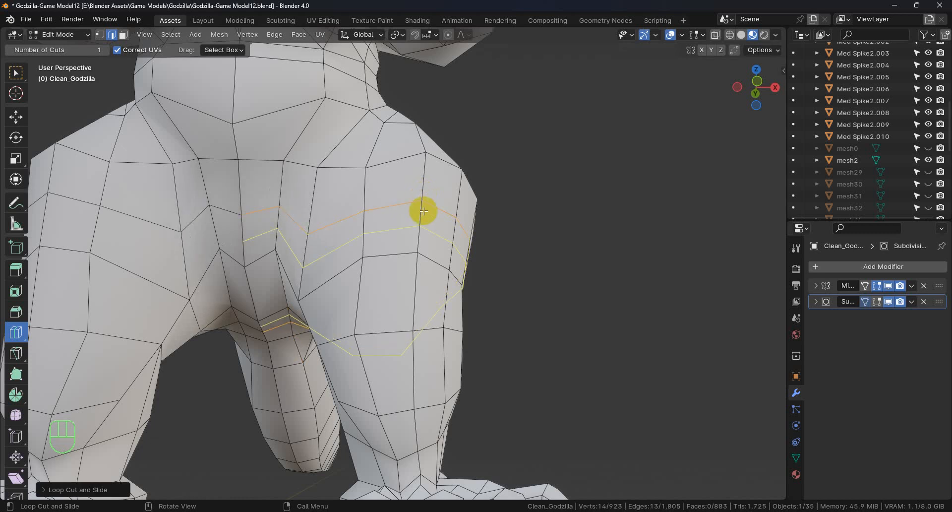
# Move the new loop's centre-line vertex on the front of the crotch slightly forward.
pyautogui.moveTo(459, 283); pyautogui.dragTo(245, 270, button='middle')
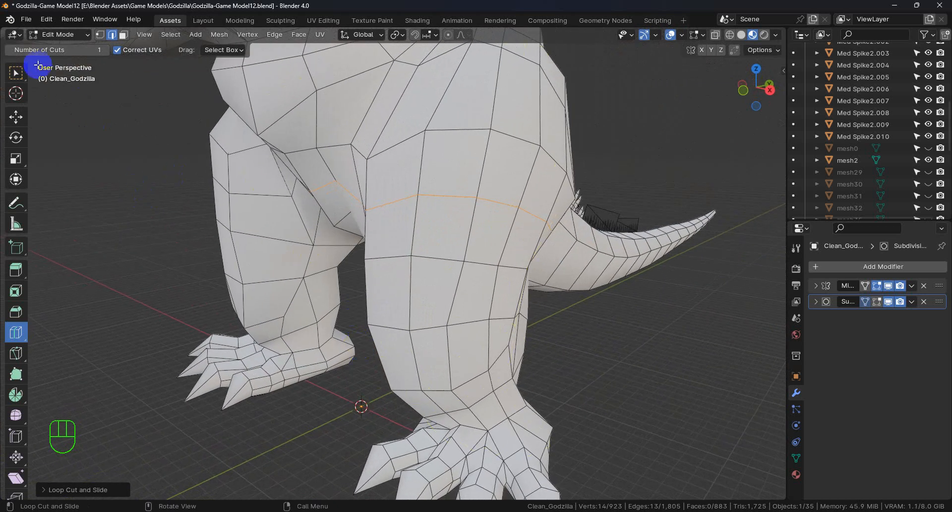
pyautogui.click(100, 36)
pyautogui.moveTo(315, 181); pyautogui.dragTo(379, 211, button='middle')
pyautogui.click(15, 73)
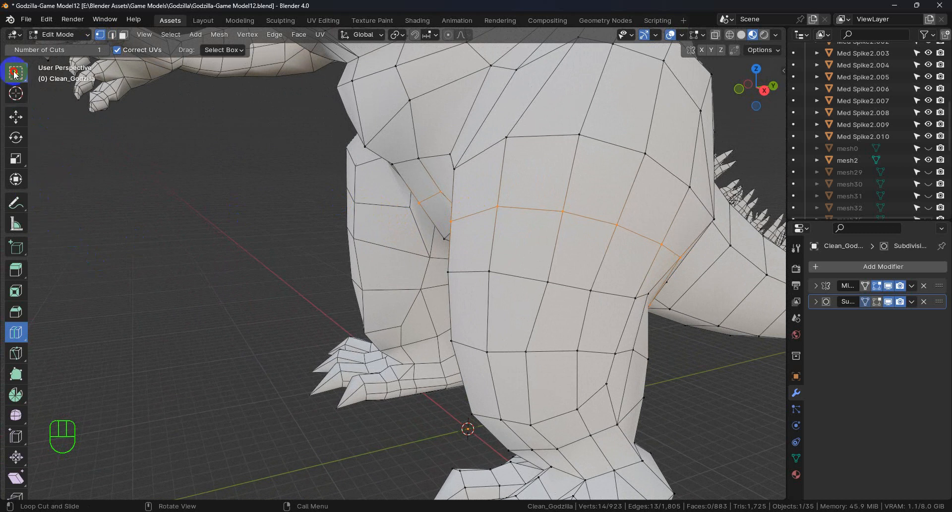
pyautogui.click(419, 203)
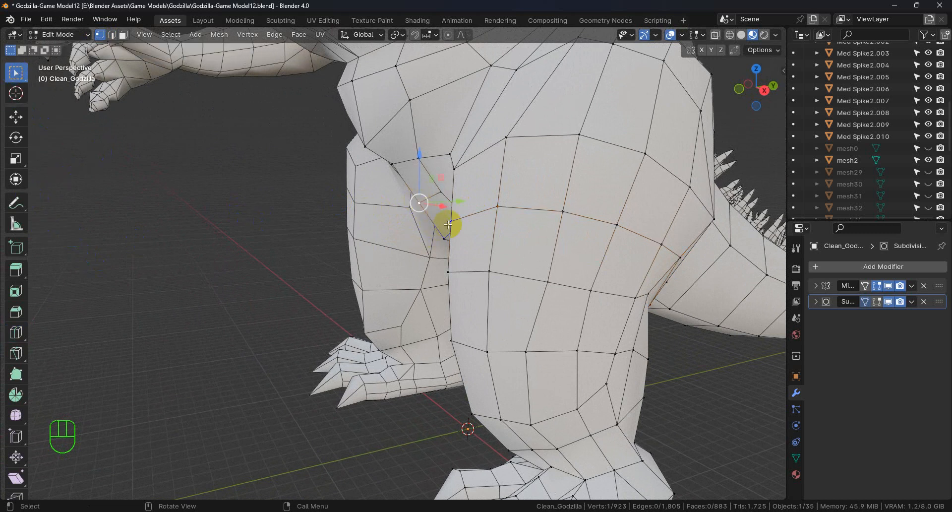
pyautogui.press('g')
pyautogui.press('y')
pyautogui.press('z')
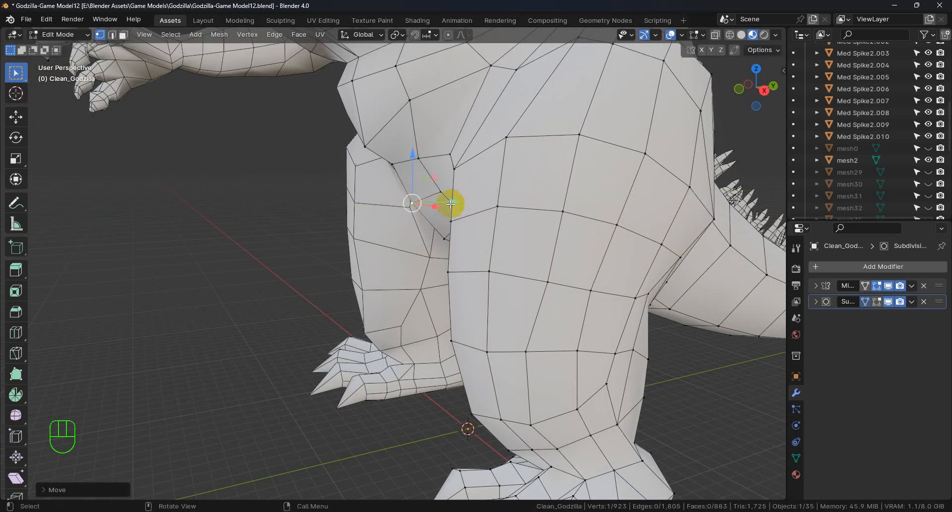
# Reposition the neighbouring vertex between the crotch centre line and the thigh to round out the front surface.
pyautogui.click(412, 156)
pyautogui.click(412, 162)
pyautogui.moveTo(436, 218)
pyautogui.mouseDown(button='middle')
pyautogui.moveTo(497, 212)
pyautogui.moveTo(410, 235)
pyautogui.moveTo(390, 215)
pyautogui.moveTo(463, 209)
pyautogui.moveTo(467, 219)
pyautogui.moveTo(436, 227)
pyautogui.mouseUp(button='middle')
pyautogui.click(426, 176)
pyautogui.press('g')
pyautogui.click(398, 205)
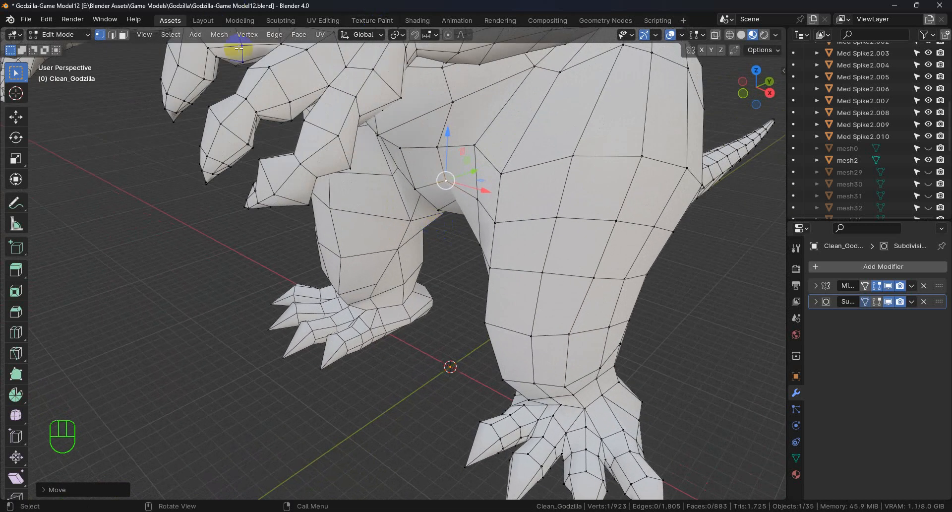
# Switch to the Sculpting workspace and turn off the Subdivision modifier's viewport display.
pyautogui.click(280, 21)
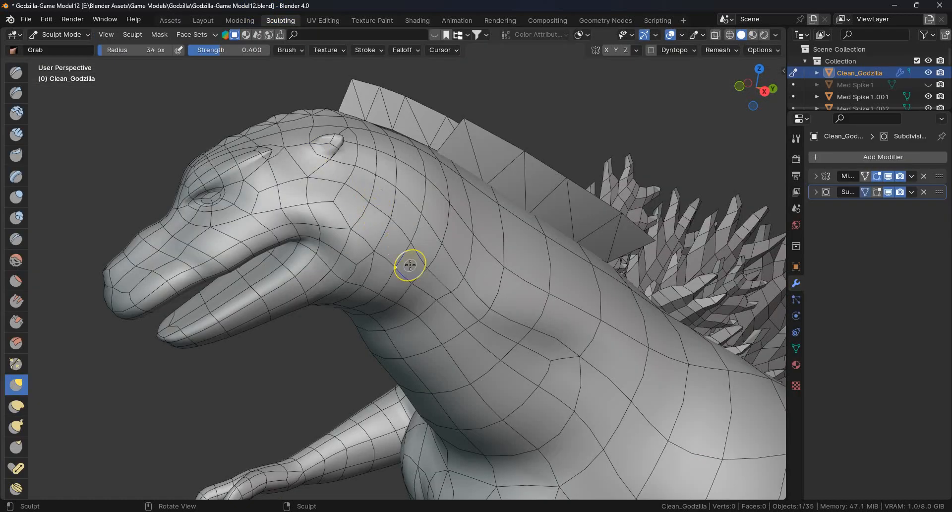
pyautogui.scroll(-6, 407, 263)
pyautogui.scroll(4, 505, 298)
pyautogui.moveTo(510, 300); pyautogui.dragTo(557, 213, button='middle')
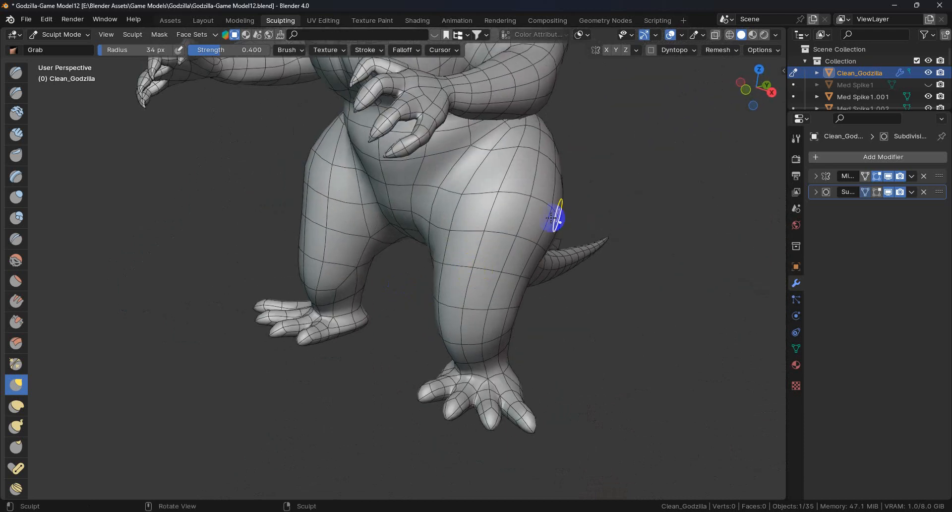
pyautogui.click(889, 192)
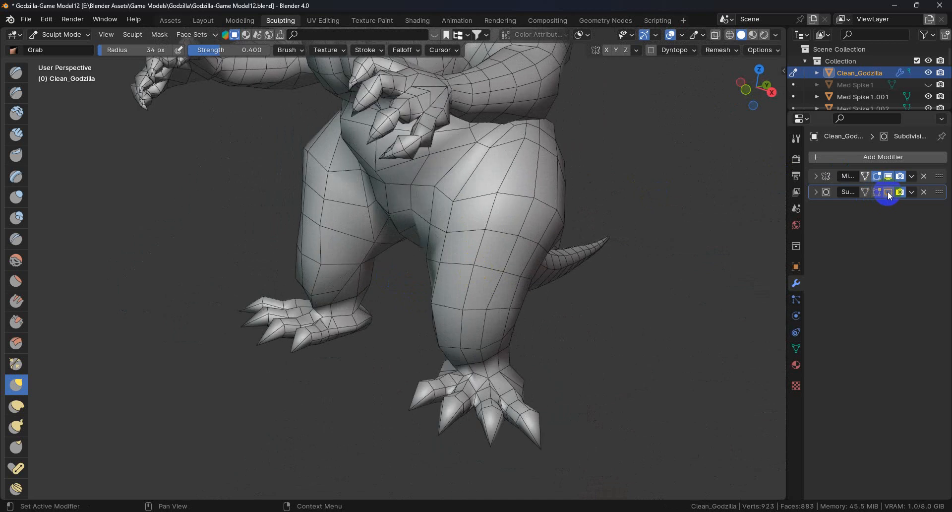
# Reshape the inner and front contour of the upper thigh around the new edge loop with the Grab brush.
pyautogui.moveTo(613, 224); pyautogui.dragTo(370, 240, button='middle')
pyautogui.scroll(3, 470, 215)
pyautogui.moveTo(470, 214)
pyautogui.mouseDown(button='middle')
pyautogui.moveTo(458, 225)
pyautogui.moveTo(486, 203)
pyautogui.moveTo(520, 207)
pyautogui.moveTo(477, 225)
pyautogui.moveTo(459, 245)
pyautogui.mouseUp(button='middle')
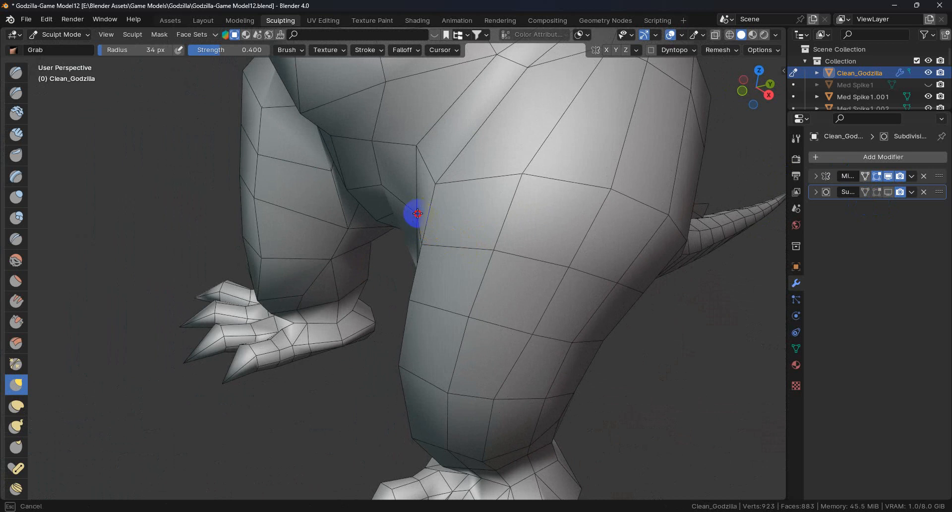
pyautogui.moveTo(366, 228)
pyautogui.mouseDown(button='middle')
pyautogui.moveTo(415, 255)
pyautogui.moveTo(391, 230)
pyautogui.moveTo(453, 253)
pyautogui.moveTo(377, 259)
pyautogui.moveTo(452, 226)
pyautogui.mouseUp(button='middle')
pyautogui.moveTo(454, 228); pyautogui.dragTo(425, 219)
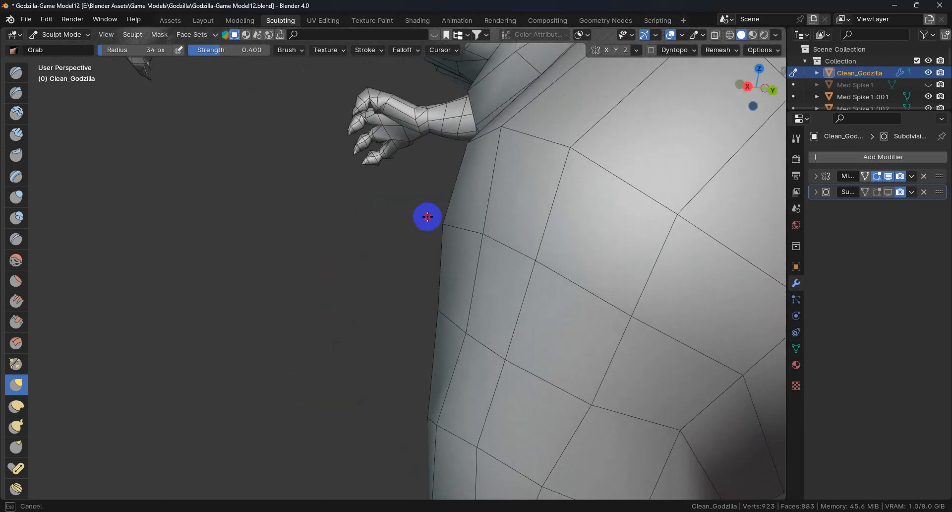
pyautogui.moveTo(437, 312); pyautogui.dragTo(443, 315)
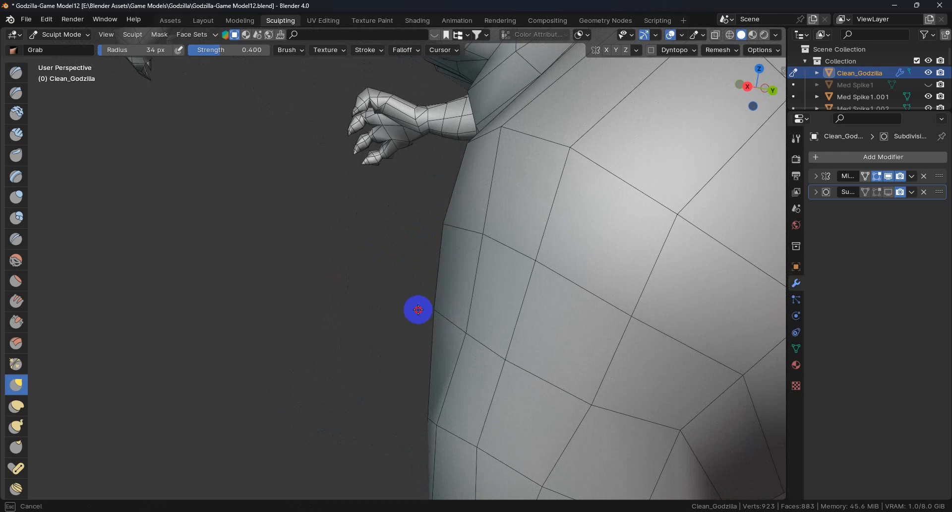
pyautogui.moveTo(492, 255); pyautogui.dragTo(452, 248, button='middle')
pyautogui.moveTo(485, 239); pyautogui.dragTo(470, 238)
pyautogui.moveTo(474, 336); pyautogui.dragTo(425, 326)
pyautogui.moveTo(463, 327)
pyautogui.mouseDown(button='middle')
pyautogui.moveTo(436, 323)
pyautogui.moveTo(489, 249)
pyautogui.mouseUp(button='middle')
pyautogui.moveTo(489, 249); pyautogui.dragTo(485, 240)
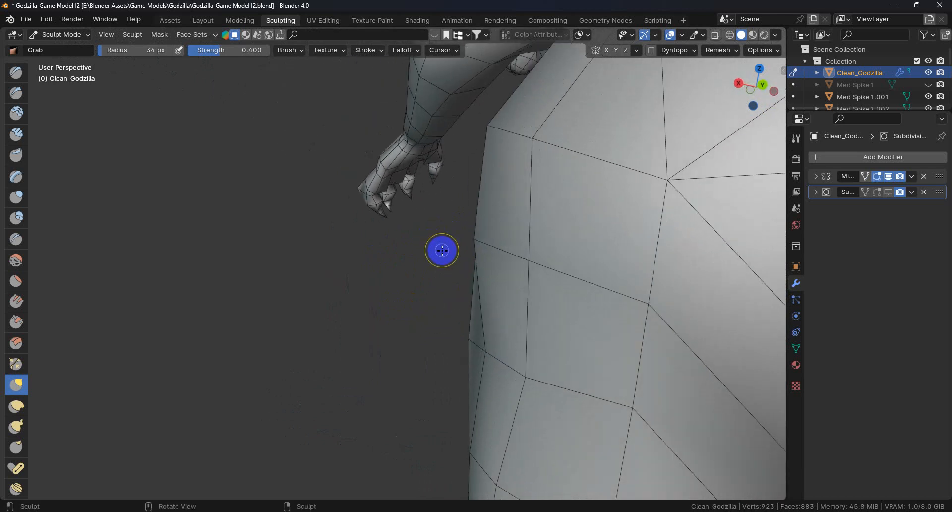
pyautogui.moveTo(487, 350); pyautogui.dragTo(403, 346)
pyautogui.moveTo(439, 350); pyautogui.dragTo(401, 351, button='middle')
pyautogui.moveTo(437, 357); pyautogui.dragTo(415, 357)
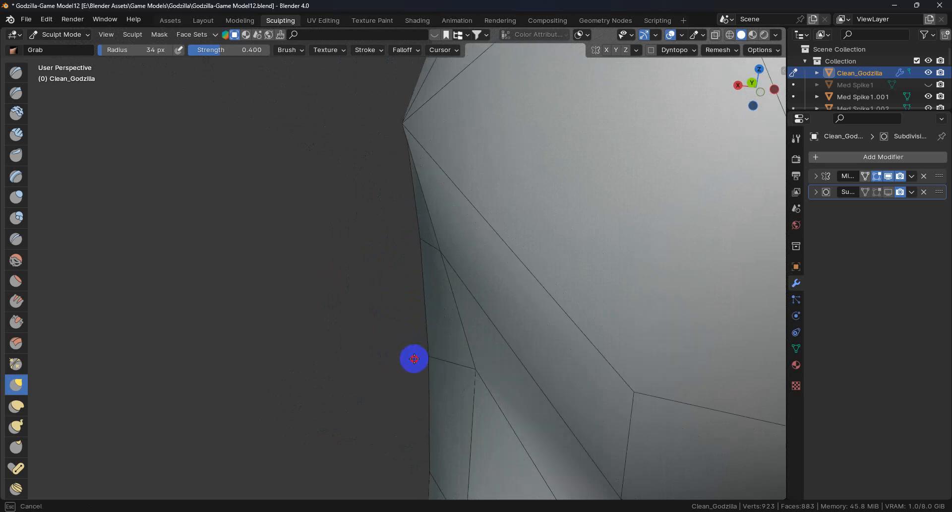
pyautogui.moveTo(420, 243); pyautogui.dragTo(375, 248)
# Adjust the vertices where the inner thigh meets the tail base with the Grab brush, and return to the Assets workspace.
pyautogui.scroll(-5, 394, 248)
pyautogui.moveTo(419, 246); pyautogui.dragTo(488, 248, button='middle')
pyautogui.scroll(-3, 511, 262)
pyautogui.moveTo(544, 307)
pyautogui.mouseDown(button='middle')
pyautogui.moveTo(638, 329)
pyautogui.moveTo(663, 349)
pyautogui.mouseUp(button='middle')
pyautogui.moveTo(663, 349)
pyautogui.mouseDown()
pyautogui.moveTo(579, 279)
pyautogui.moveTo(590, 299)
pyautogui.mouseUp()
pyautogui.moveTo(590, 301)
pyautogui.mouseDown(button='middle')
pyautogui.moveTo(572, 323)
pyautogui.moveTo(473, 276)
pyautogui.mouseUp(button='middle')
pyautogui.scroll(4, 497, 301)
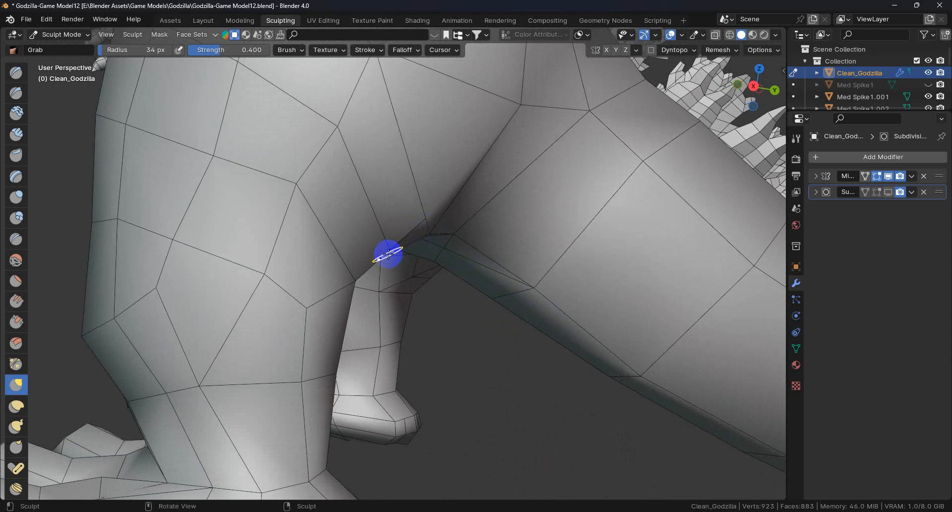
pyautogui.moveTo(390, 247)
pyautogui.mouseDown(button='middle')
pyautogui.moveTo(386, 233)
pyautogui.moveTo(450, 255)
pyautogui.moveTo(429, 272)
pyautogui.moveTo(372, 247)
pyautogui.moveTo(339, 198)
pyautogui.moveTo(414, 299)
pyautogui.mouseUp(button='middle')
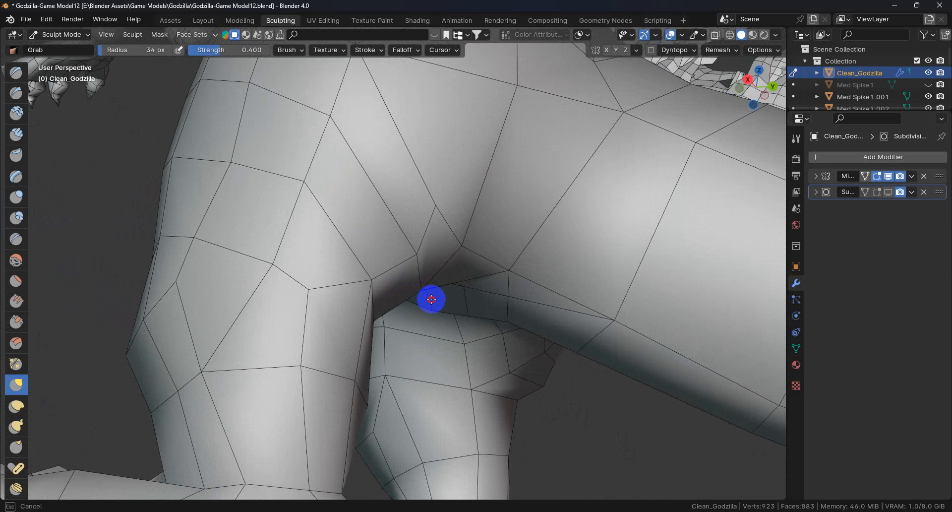
pyautogui.moveTo(438, 310)
pyautogui.mouseDown(button='middle')
pyautogui.moveTo(400, 251)
pyautogui.moveTo(364, 238)
pyautogui.moveTo(317, 251)
pyautogui.moveTo(327, 276)
pyautogui.moveTo(355, 287)
pyautogui.moveTo(466, 290)
pyautogui.mouseUp(button='middle')
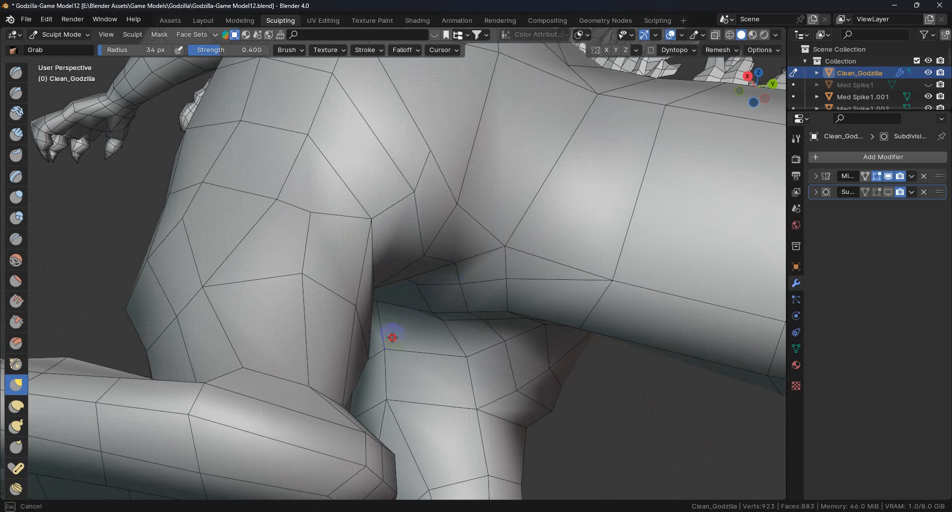
pyautogui.moveTo(445, 342)
pyautogui.mouseDown(button='middle')
pyautogui.moveTo(396, 321)
pyautogui.moveTo(451, 346)
pyautogui.moveTo(491, 325)
pyautogui.moveTo(472, 341)
pyautogui.moveTo(399, 295)
pyautogui.moveTo(353, 285)
pyautogui.moveTo(393, 321)
pyautogui.moveTo(368, 251)
pyautogui.moveTo(364, 276)
pyautogui.moveTo(436, 303)
pyautogui.mouseUp(button='middle')
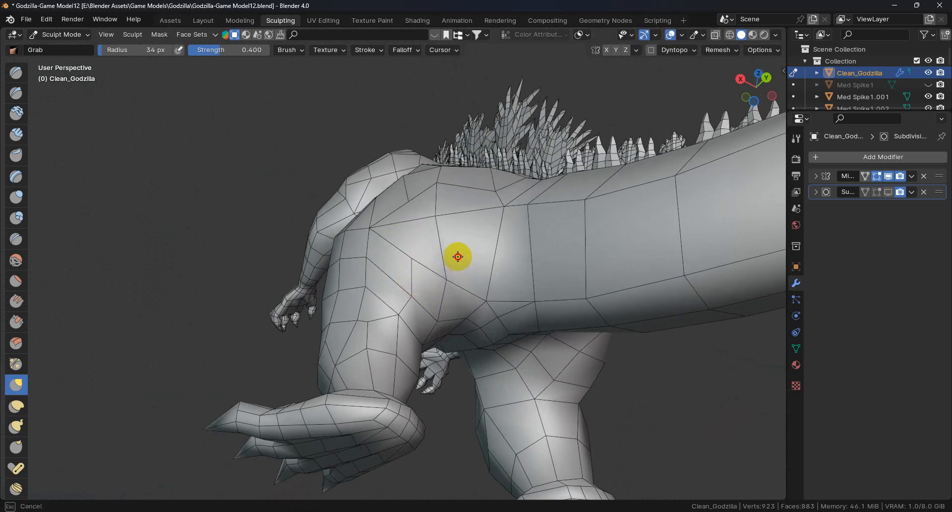
pyautogui.moveTo(483, 279); pyautogui.dragTo(541, 258, button='middle')
pyautogui.scroll(-3, 489, 260)
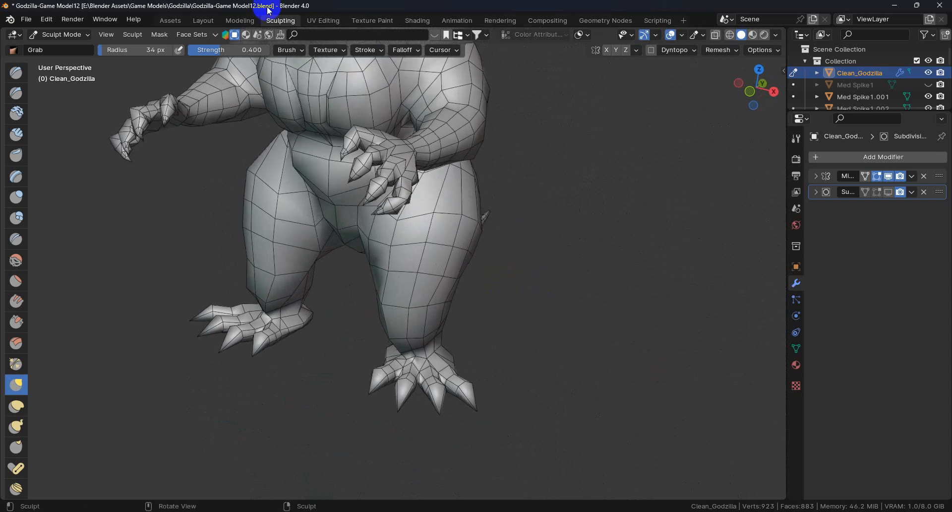
pyautogui.click(169, 21)
pyautogui.scroll(-5, 548, 258)
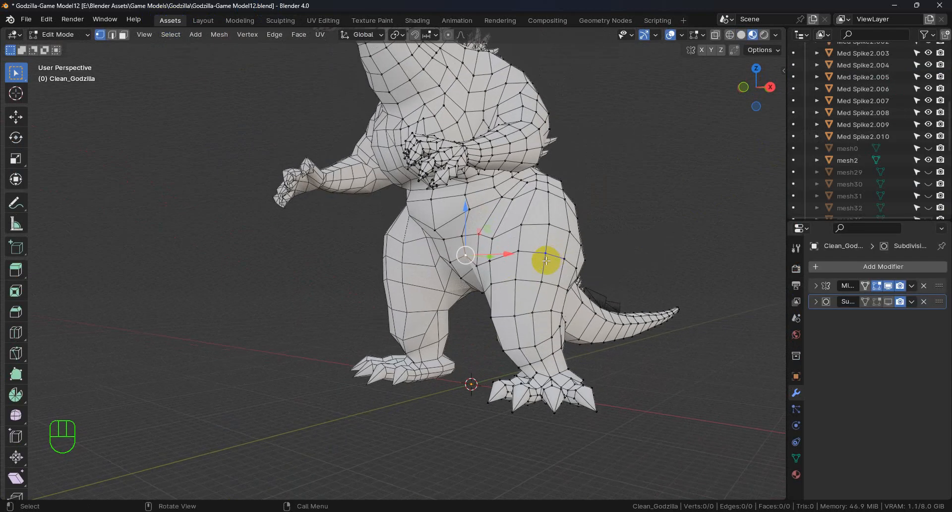
# Reposition the vertices along the outer side of the thigh to smooth the leg's side contour.
pyautogui.scroll(5, 551, 262)
pyautogui.moveTo(552, 263); pyautogui.dragTo(515, 252, button='middle')
pyautogui.moveTo(574, 256); pyautogui.dragTo(563, 256)
pyautogui.moveTo(575, 270); pyautogui.dragTo(543, 273, button='middle')
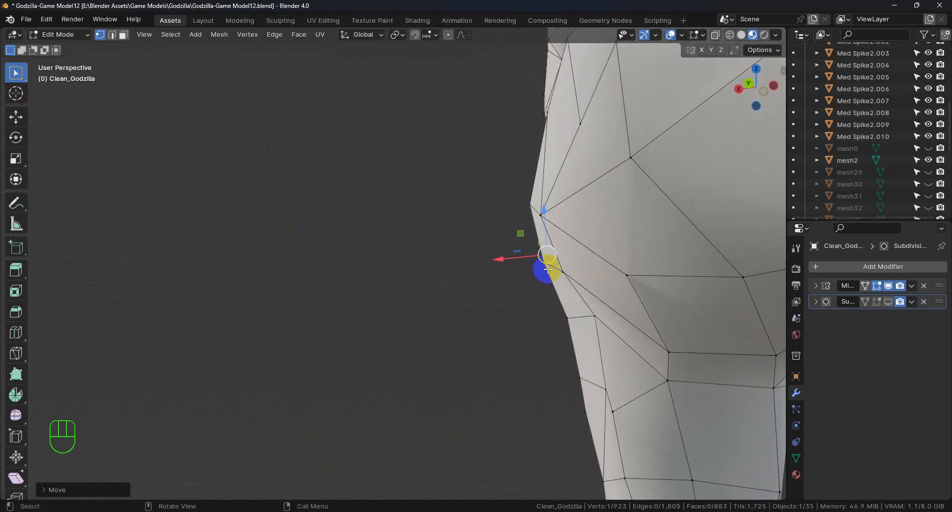
pyautogui.moveTo(540, 270); pyautogui.dragTo(541, 279)
pyautogui.moveTo(539, 268); pyautogui.dragTo(558, 286)
pyautogui.click(565, 276)
# Add one edge loop with Loop Cut around the middle segment of each of the foot's three inner toes.
pyautogui.scroll(-3, 560, 293)
pyautogui.moveTo(560, 292); pyautogui.dragTo(673, 333, button='middle')
pyautogui.scroll(-3, 673, 333)
pyautogui.scroll(-2, 659, 305)
pyautogui.moveTo(656, 299); pyautogui.dragTo(2, 318, button='middle')
pyautogui.keyDown('shift'); pyautogui.moveTo(175, 274); pyautogui.dragTo(395, 296, button='middle'); pyautogui.keyUp('shift')
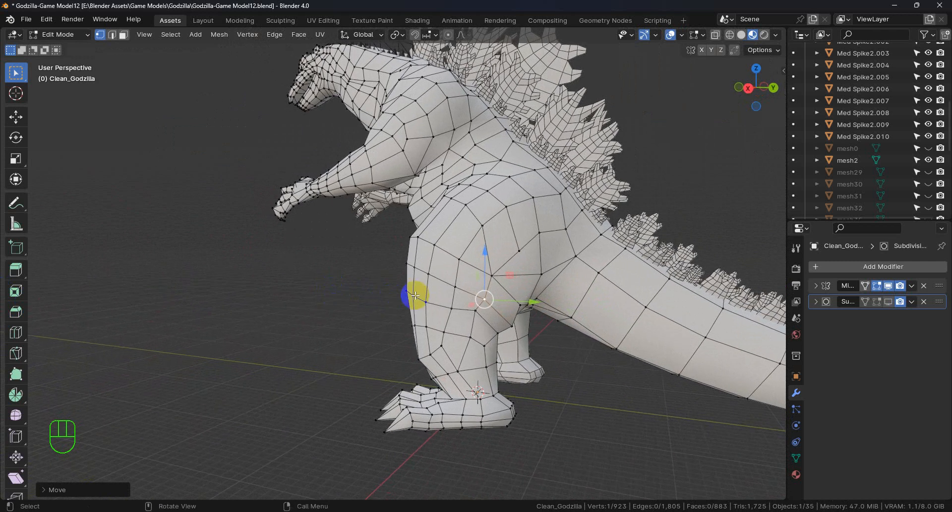
pyautogui.scroll(2, 526, 286)
pyautogui.keyDown('shift'); pyautogui.moveTo(410, 423); pyautogui.dragTo(482, 253, button='middle'); pyautogui.keyUp('shift')
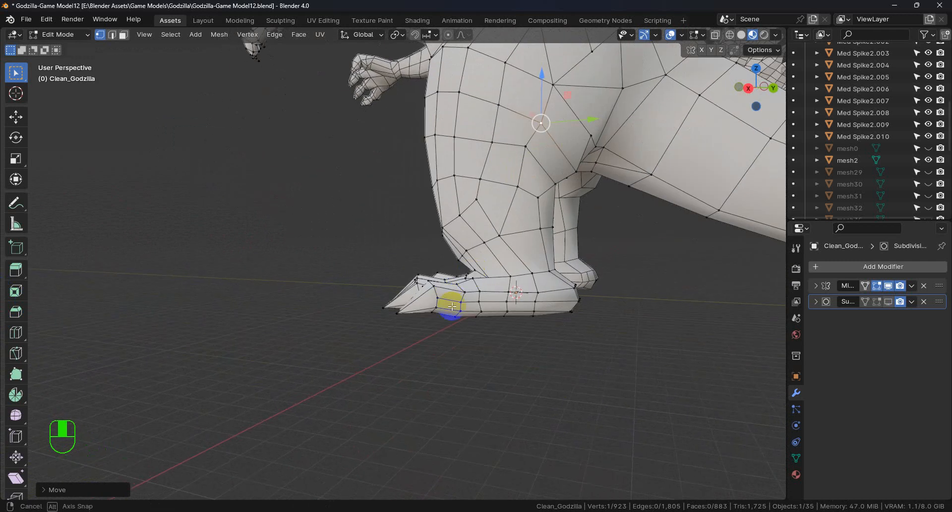
pyautogui.moveTo(447, 295); pyautogui.dragTo(516, 360, button='middle')
pyautogui.keyDown('shift'); pyautogui.moveTo(401, 298); pyautogui.dragTo(461, 329, button='middle'); pyautogui.keyUp('shift')
pyautogui.scroll(5, 460, 319)
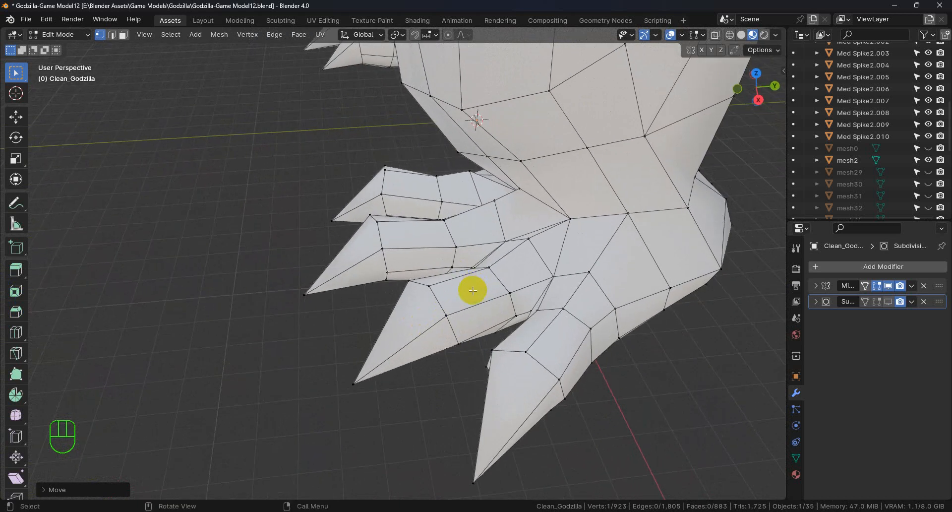
pyautogui.click(16, 332)
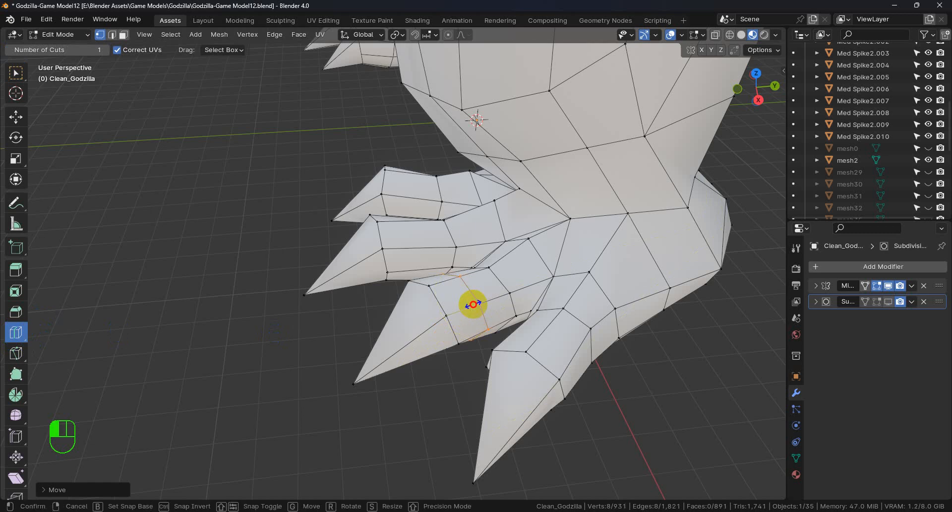
pyautogui.click(427, 252)
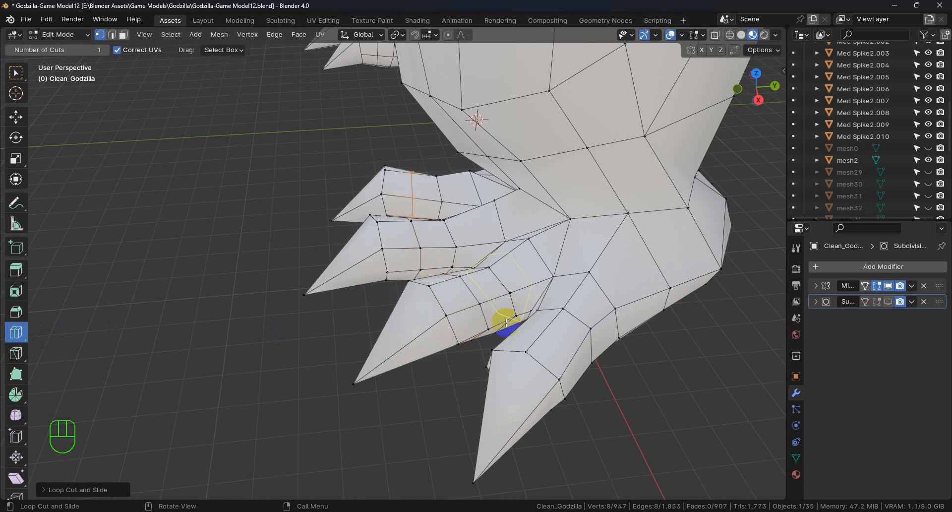
# Add two edge loops around the outermost toe and one near the base of each of the three other toes.
pyautogui.click(547, 325)
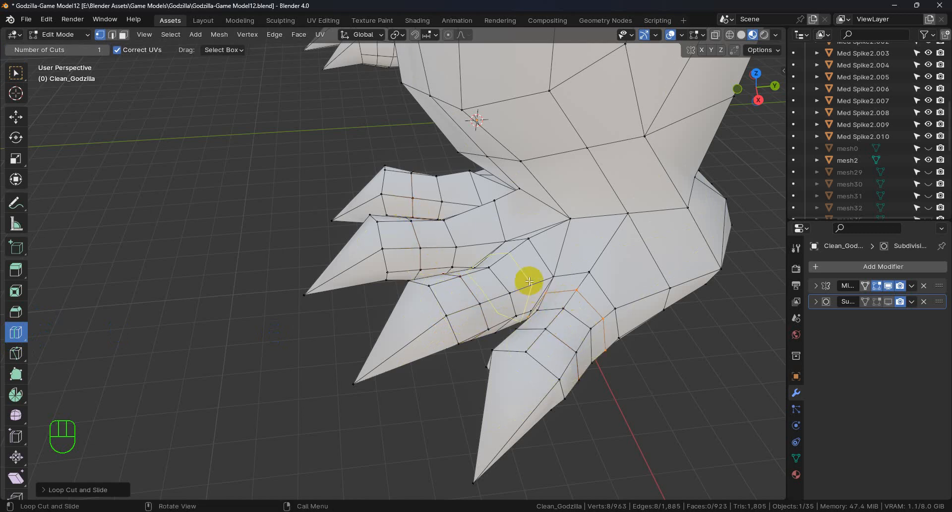
pyautogui.click(474, 215)
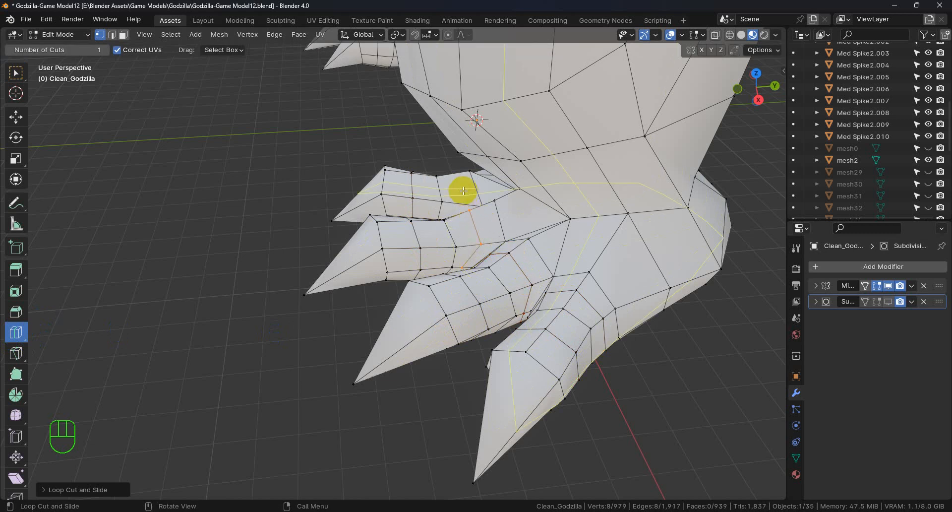
pyautogui.click(453, 176)
# Return to the selection tool and switch to the Sculpting workspace.
pyautogui.scroll(-4, 484, 273)
pyautogui.moveTo(485, 272); pyautogui.dragTo(463, 266, button='middle')
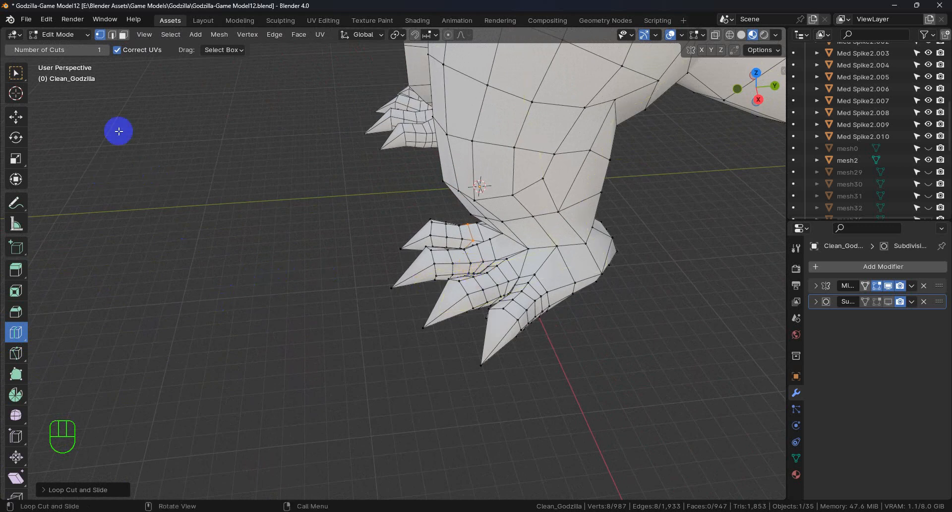
pyautogui.moveTo(173, 176); pyautogui.dragTo(527, 213, button='middle')
pyautogui.scroll(2, 494, 232)
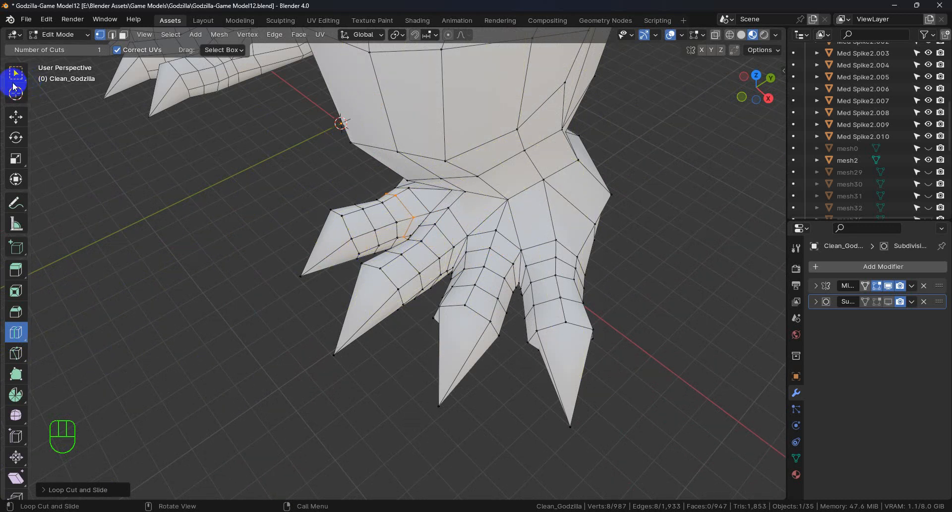
pyautogui.click(15, 71)
pyautogui.moveTo(217, 215); pyautogui.dragTo(455, 263, button='middle')
pyautogui.keyDown('shift'); pyautogui.moveTo(456, 263); pyautogui.dragTo(372, 333, button='middle'); pyautogui.keyUp('shift')
pyautogui.scroll(5, 440, 357)
pyautogui.click(285, 22)
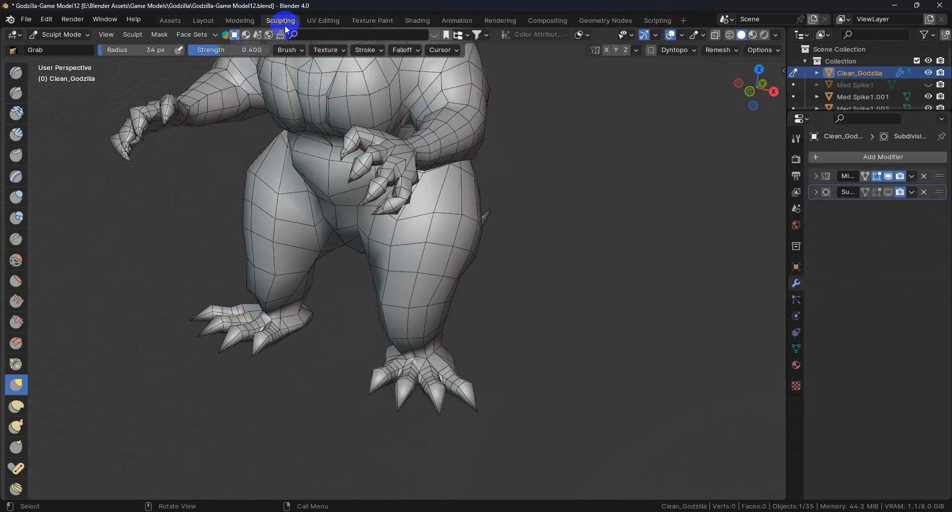
# Raise and round the top contour of the innermost toe around its new edge loops with the Grab brush.
pyautogui.scroll(8, 434, 400)
pyautogui.moveTo(260, 308); pyautogui.dragTo(326, 378, button='middle')
pyautogui.scroll(3, 364, 364)
pyautogui.moveTo(343, 268); pyautogui.dragTo(325, 188)
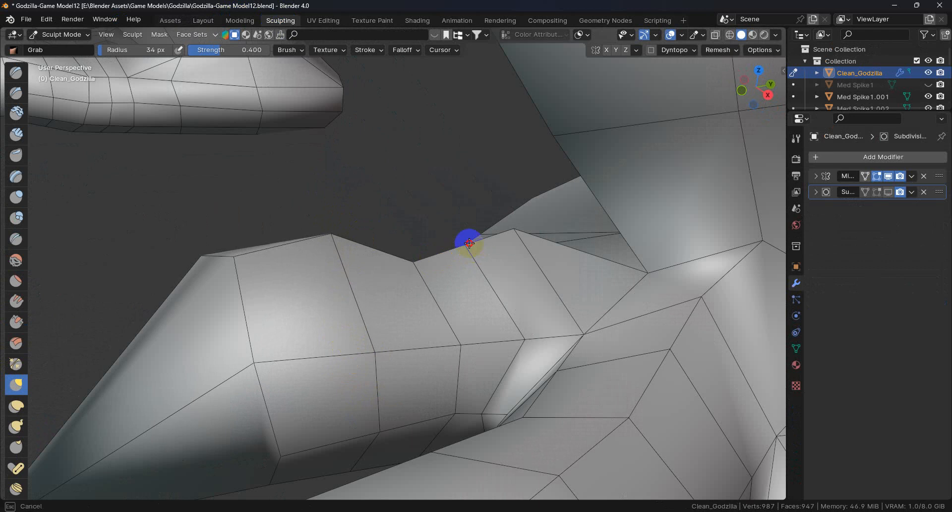
pyautogui.moveTo(456, 334); pyautogui.dragTo(543, 372, button='middle')
pyautogui.moveTo(476, 272); pyautogui.dragTo(454, 272)
# Shape the inner side contour of the innermost toe into a knuckled outline with the Grab brush.
pyautogui.moveTo(475, 361)
pyautogui.mouseDown(button='middle')
pyautogui.moveTo(466, 410)
pyautogui.moveTo(467, 367)
pyautogui.mouseUp(button='middle')
pyautogui.moveTo(467, 407)
pyautogui.mouseDown(button='middle')
pyautogui.moveTo(446, 431)
pyautogui.moveTo(453, 378)
pyautogui.moveTo(374, 291)
pyautogui.moveTo(352, 314)
pyautogui.mouseUp(button='middle')
pyautogui.moveTo(378, 254); pyautogui.dragTo(347, 236)
pyautogui.moveTo(384, 180); pyautogui.dragTo(367, 173)
pyautogui.moveTo(367, 174)
pyautogui.mouseDown(button='middle')
pyautogui.moveTo(403, 266)
pyautogui.moveTo(440, 204)
pyautogui.moveTo(502, 198)
pyautogui.moveTo(391, 319)
pyautogui.mouseUp(button='middle')
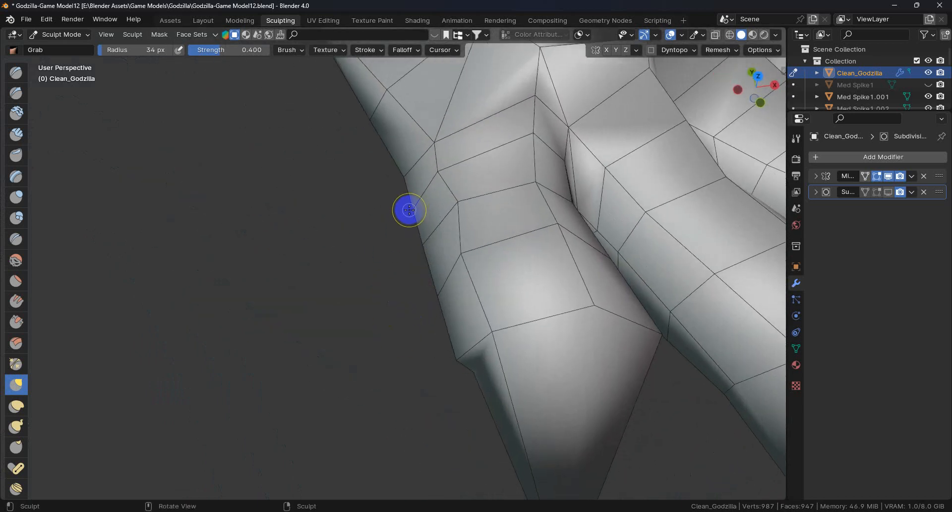
pyautogui.moveTo(390, 217); pyautogui.dragTo(396, 214)
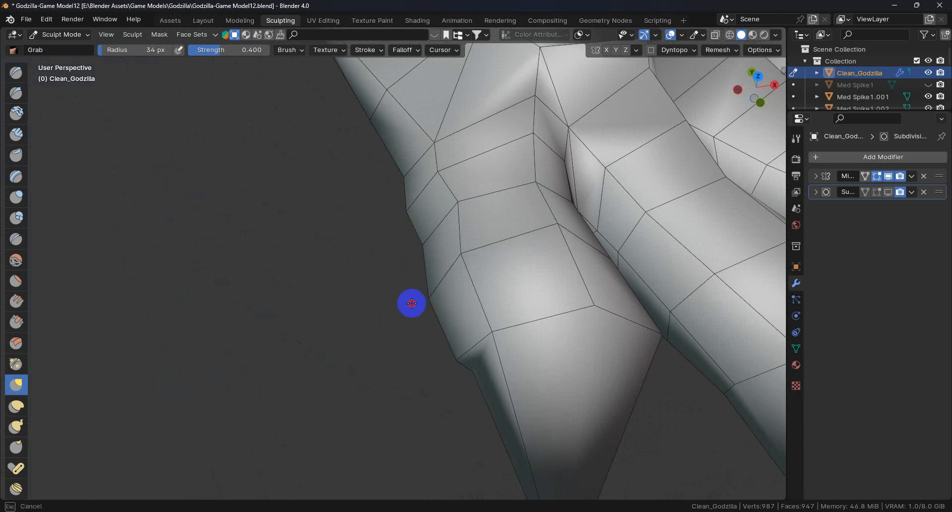
pyautogui.moveTo(405, 306); pyautogui.dragTo(405, 306)
# Adjust the facing sides of the innermost and second toes with the Grab brush.
pyautogui.moveTo(405, 305)
pyautogui.mouseDown(button='middle')
pyautogui.moveTo(512, 300)
pyautogui.moveTo(472, 311)
pyautogui.moveTo(531, 375)
pyautogui.mouseUp(button='middle')
pyautogui.moveTo(548, 267); pyautogui.dragTo(568, 274)
pyautogui.moveTo(542, 273); pyautogui.dragTo(542, 272)
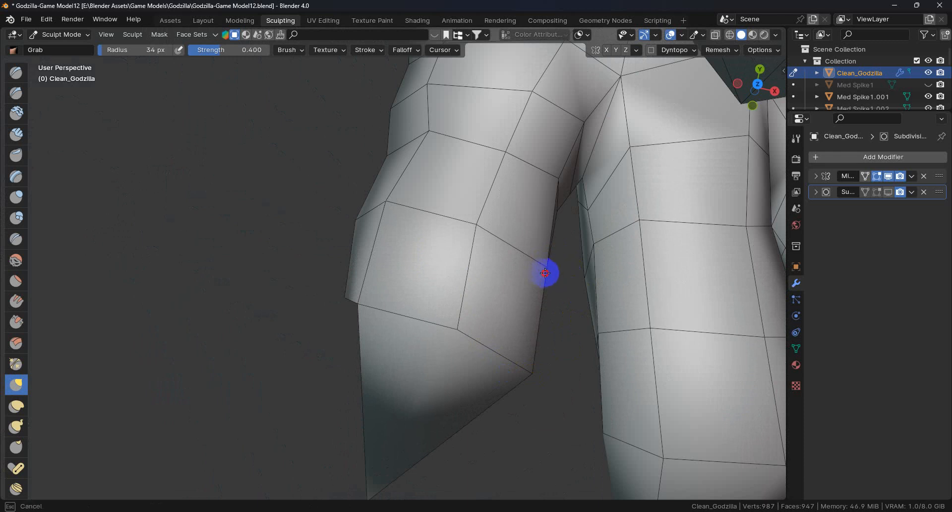
pyautogui.moveTo(625, 303); pyautogui.dragTo(625, 304)
pyautogui.moveTo(595, 160)
pyautogui.mouseDown(button='middle')
pyautogui.moveTo(619, 248)
pyautogui.moveTo(591, 230)
pyautogui.moveTo(595, 251)
pyautogui.mouseUp(button='middle')
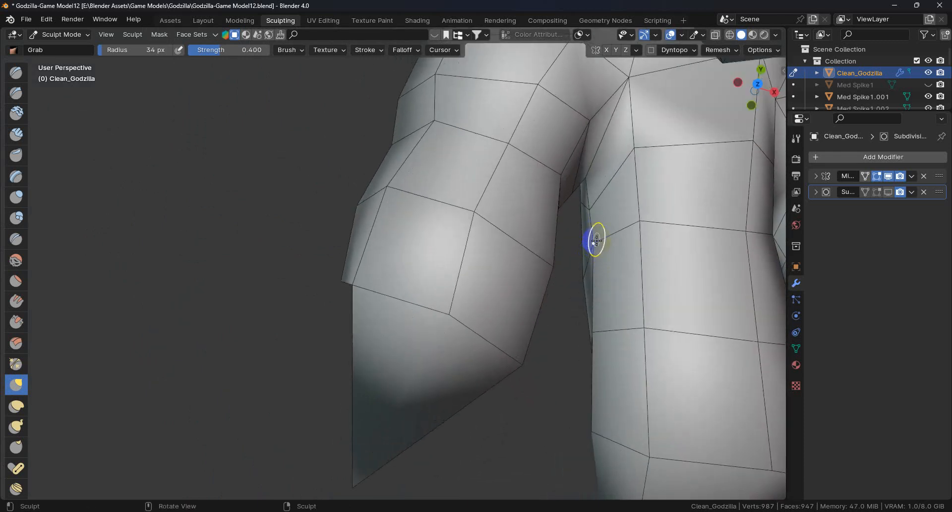
pyautogui.moveTo(592, 205)
pyautogui.mouseDown()
pyautogui.moveTo(597, 346)
pyautogui.moveTo(546, 336)
pyautogui.mouseUp()
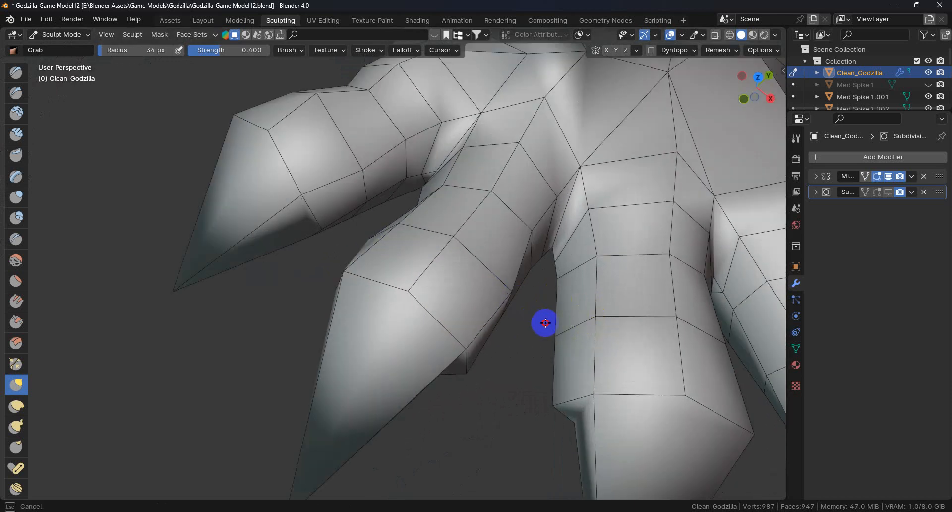
# Pull out the inner side of the third toe and refine its gap to the second toe.
pyautogui.moveTo(556, 205)
pyautogui.mouseDown()
pyautogui.moveTo(563, 196)
pyautogui.moveTo(563, 208)
pyautogui.mouseUp()
pyautogui.moveTo(599, 318)
pyautogui.mouseDown()
pyautogui.moveTo(544, 321)
pyautogui.moveTo(551, 336)
pyautogui.mouseUp()
pyautogui.moveTo(556, 338)
pyautogui.mouseDown(button='middle')
pyautogui.moveTo(579, 278)
pyautogui.moveTo(567, 342)
pyautogui.mouseUp(button='middle')
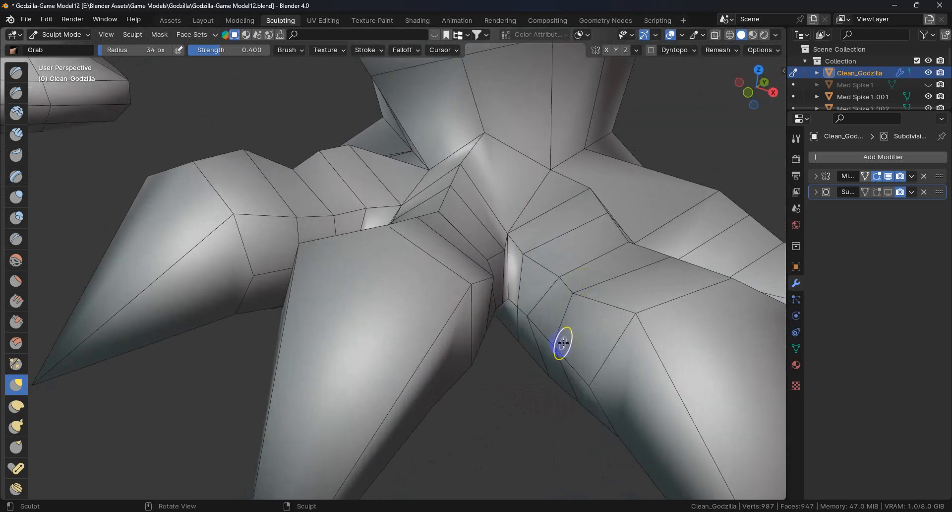
pyautogui.moveTo(556, 345); pyautogui.dragTo(529, 352)
pyautogui.moveTo(511, 318)
pyautogui.mouseDown(button='middle')
pyautogui.moveTo(496, 357)
pyautogui.moveTo(471, 374)
pyautogui.moveTo(489, 334)
pyautogui.mouseUp(button='middle')
pyautogui.moveTo(489, 333)
pyautogui.mouseDown()
pyautogui.moveTo(501, 336)
pyautogui.moveTo(495, 328)
pyautogui.moveTo(501, 350)
pyautogui.mouseUp()
# Round out the undersides of the two inner toes and the crease between them with the Grab brush.
pyautogui.moveTo(501, 351)
pyautogui.mouseDown(button='middle')
pyautogui.moveTo(531, 281)
pyautogui.moveTo(418, 314)
pyautogui.moveTo(470, 252)
pyautogui.moveTo(451, 261)
pyautogui.moveTo(464, 175)
pyautogui.mouseUp(button='middle')
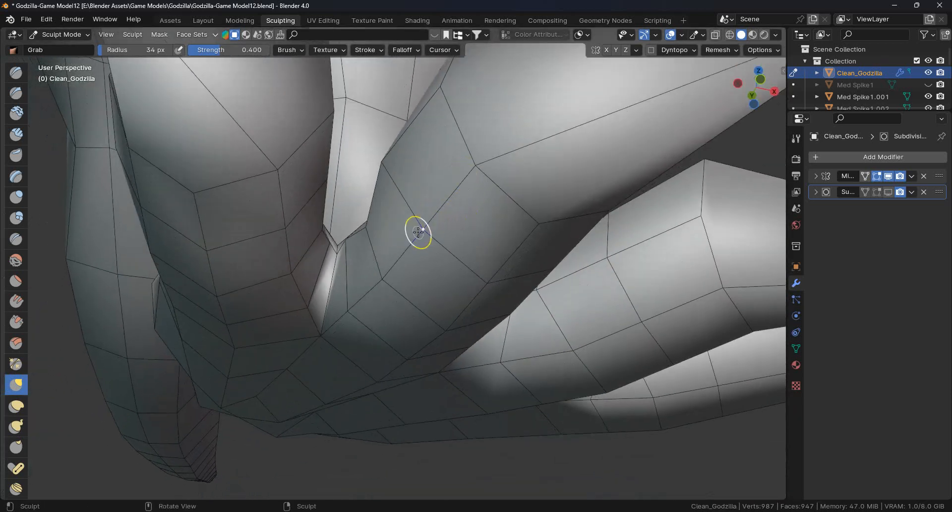
pyautogui.moveTo(400, 208); pyautogui.dragTo(297, 192)
pyautogui.moveTo(407, 223); pyautogui.dragTo(393, 267)
pyautogui.moveTo(349, 311); pyautogui.dragTo(334, 341)
pyautogui.moveTo(308, 308); pyautogui.dragTo(301, 330)
pyautogui.moveTo(280, 231); pyautogui.dragTo(280, 232)
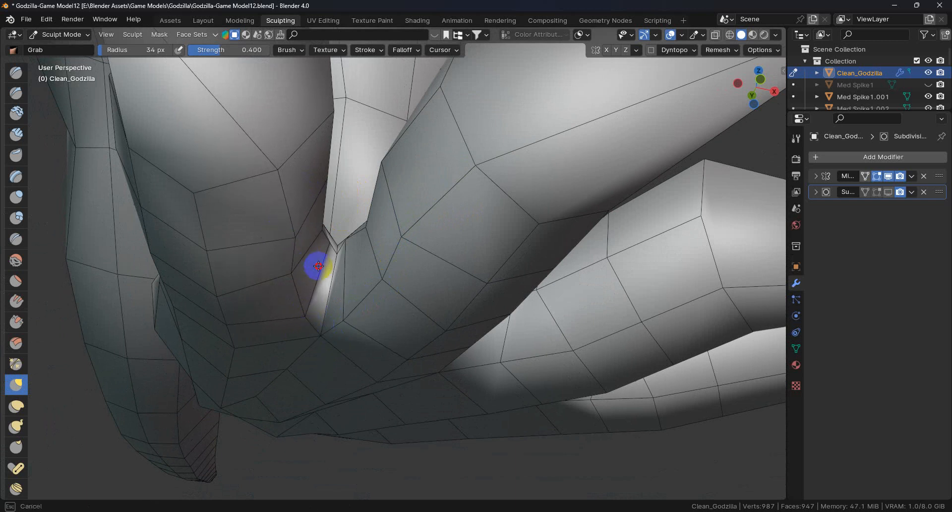
# Shape the lower inner edge and underside of the innermost toe with the Grab brush.
pyautogui.moveTo(325, 336)
pyautogui.mouseDown(button='middle')
pyautogui.moveTo(357, 340)
pyautogui.moveTo(219, 204)
pyautogui.mouseUp(button='middle')
pyautogui.moveTo(218, 204); pyautogui.dragTo(211, 210)
pyautogui.moveTo(147, 256); pyautogui.dragTo(149, 257)
pyautogui.moveTo(161, 259); pyautogui.dragTo(301, 290, button='middle')
pyautogui.moveTo(304, 285); pyautogui.dragTo(357, 287)
pyautogui.moveTo(356, 287)
pyautogui.mouseDown(button='middle')
pyautogui.moveTo(215, 317)
pyautogui.moveTo(200, 279)
pyautogui.mouseUp(button='middle')
pyautogui.moveTo(267, 338); pyautogui.dragTo(269, 336)
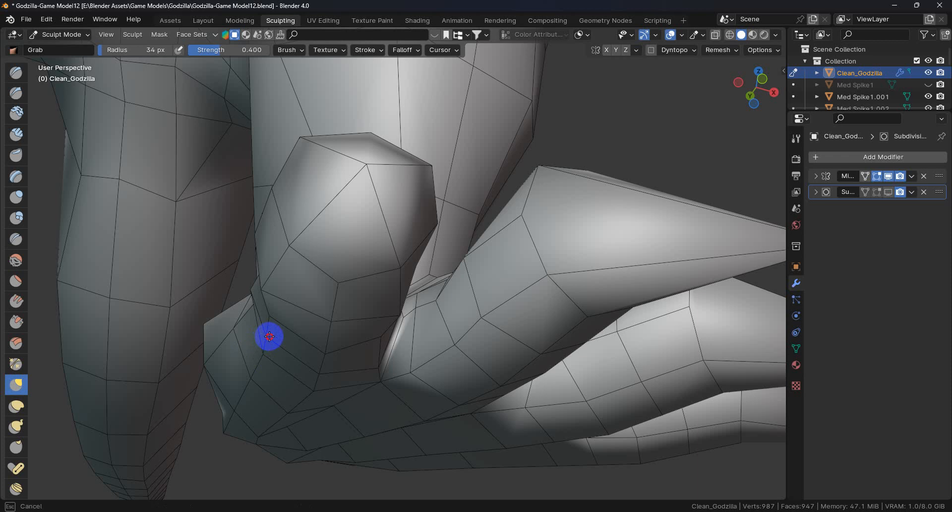
pyautogui.moveTo(224, 358); pyautogui.dragTo(224, 371)
# Refine the innermost toe's side where it runs back into the foot with the Grab brush.
pyautogui.moveTo(315, 398)
pyautogui.mouseDown(button='middle')
pyautogui.moveTo(373, 390)
pyautogui.moveTo(471, 410)
pyautogui.moveTo(393, 442)
pyautogui.moveTo(390, 457)
pyautogui.moveTo(464, 433)
pyautogui.mouseUp(button='middle')
pyautogui.moveTo(375, 365); pyautogui.dragTo(371, 360)
pyautogui.moveTo(386, 299)
pyautogui.mouseDown()
pyautogui.moveTo(393, 305)
pyautogui.moveTo(298, 290)
pyautogui.mouseUp()
pyautogui.moveTo(327, 361); pyautogui.dragTo(291, 356)
pyautogui.moveTo(185, 347); pyautogui.dragTo(276, 394)
pyautogui.moveTo(276, 393)
pyautogui.mouseDown(button='middle')
pyautogui.moveTo(367, 317)
pyautogui.moveTo(403, 329)
pyautogui.moveTo(389, 335)
pyautogui.mouseUp(button='middle')
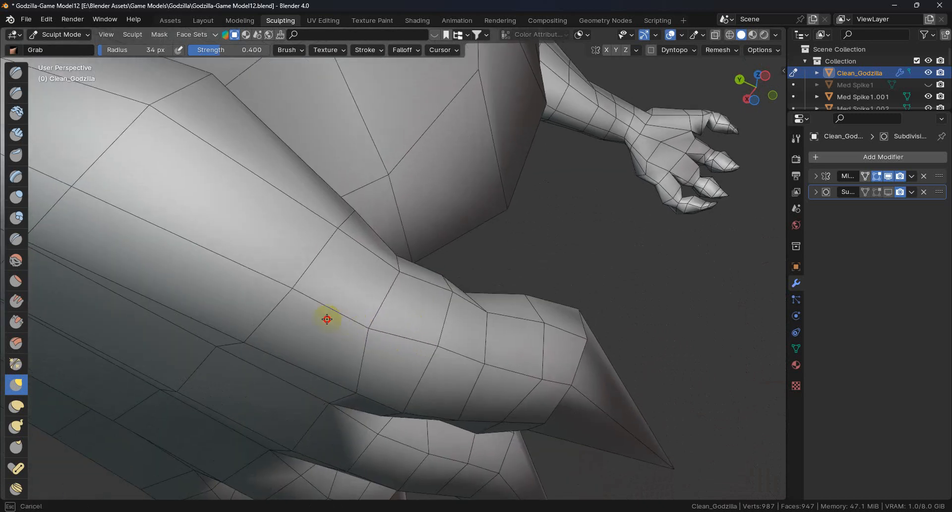
# Adjust both sides of the second toe near its base with the Grab brush.
pyautogui.moveTo(335, 380); pyautogui.dragTo(285, 443, button='middle')
pyautogui.scroll(-1, 421, 366)
pyautogui.moveTo(463, 393); pyautogui.dragTo(471, 342, button='middle')
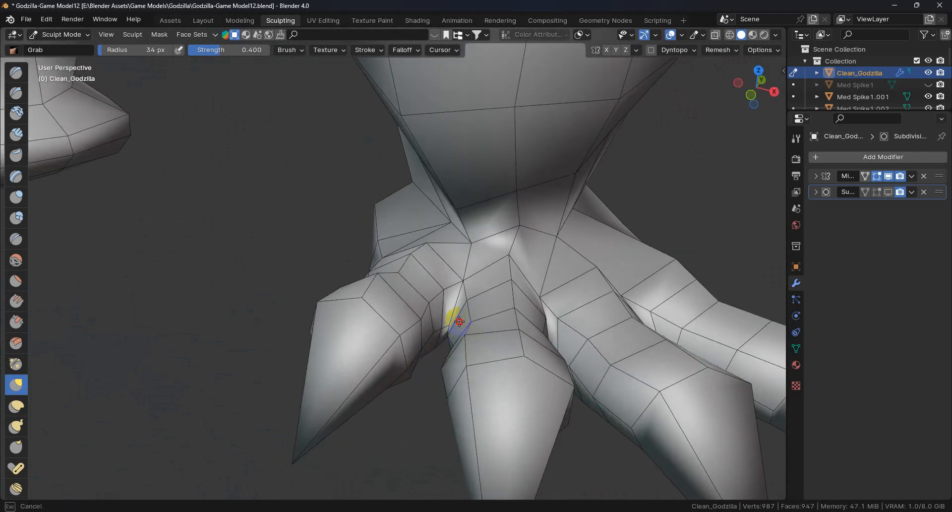
pyautogui.moveTo(500, 315); pyautogui.dragTo(464, 323, button='middle')
pyautogui.keyDown('shift'); pyautogui.moveTo(463, 324); pyautogui.dragTo(439, 347, button='middle'); pyautogui.keyUp('shift')
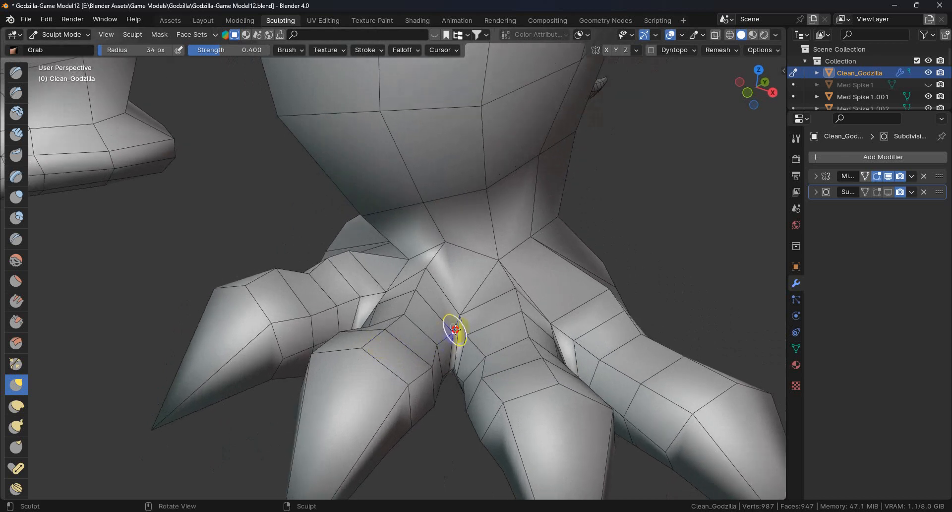
pyautogui.moveTo(429, 367); pyautogui.dragTo(423, 354)
# Reshape the side vertices of the third toe and its gap to the outermost toe with the Grab brush.
pyautogui.moveTo(510, 389)
pyautogui.mouseDown(button='middle')
pyautogui.moveTo(542, 397)
pyautogui.moveTo(557, 418)
pyautogui.moveTo(467, 402)
pyautogui.mouseUp(button='middle')
pyautogui.moveTo(499, 369); pyautogui.dragTo(502, 369)
pyautogui.moveTo(494, 327)
pyautogui.mouseDown()
pyautogui.moveTo(516, 338)
pyautogui.moveTo(498, 339)
pyautogui.mouseUp()
pyautogui.moveTo(505, 386); pyautogui.dragTo(516, 388)
pyautogui.moveTo(604, 404)
pyautogui.mouseDown(button='middle')
pyautogui.moveTo(546, 397)
pyautogui.moveTo(579, 391)
pyautogui.moveTo(563, 383)
pyautogui.mouseUp(button='middle')
pyautogui.moveTo(583, 394)
pyautogui.mouseDown()
pyautogui.moveTo(605, 370)
pyautogui.moveTo(633, 375)
pyautogui.mouseUp()
# Sculpt raised knuckles and dips along the top contours of the outer toes with the Grab brush.
pyautogui.moveTo(633, 375); pyautogui.dragTo(563, 330, button='middle')
pyautogui.moveTo(568, 320); pyautogui.dragTo(566, 296)
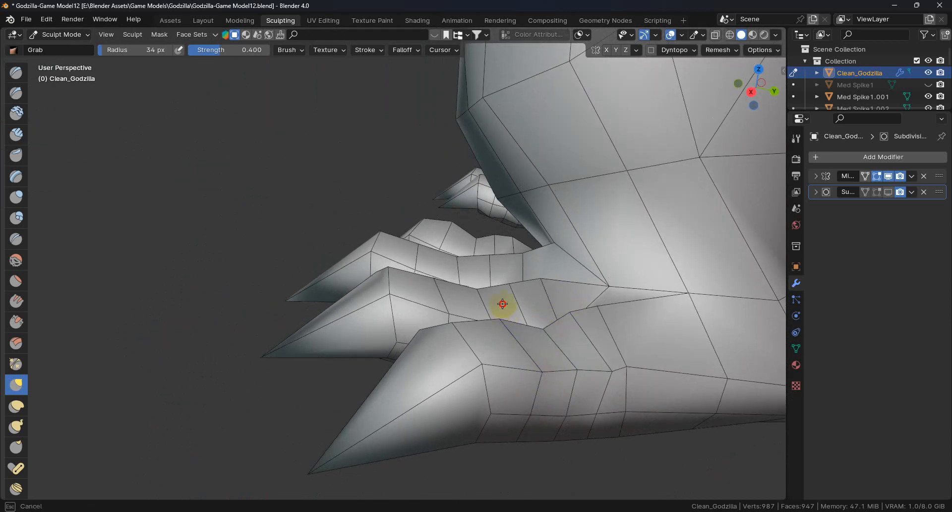
pyautogui.moveTo(495, 287); pyautogui.dragTo(498, 304)
pyautogui.moveTo(498, 304)
pyautogui.mouseDown(button='middle')
pyautogui.moveTo(510, 350)
pyautogui.moveTo(537, 388)
pyautogui.moveTo(529, 344)
pyautogui.mouseUp(button='middle')
pyautogui.moveTo(529, 345); pyautogui.dragTo(526, 307)
pyautogui.moveTo(446, 361); pyautogui.dragTo(451, 357)
pyautogui.moveTo(458, 308)
pyautogui.mouseDown()
pyautogui.moveTo(452, 277)
pyautogui.moveTo(454, 285)
pyautogui.mouseUp()
# Lift the top of the second toe near its base and adjust the outermost toe's outer side.
pyautogui.moveTo(454, 285)
pyautogui.mouseDown(button='middle')
pyautogui.moveTo(453, 323)
pyautogui.moveTo(471, 290)
pyautogui.mouseUp(button='middle')
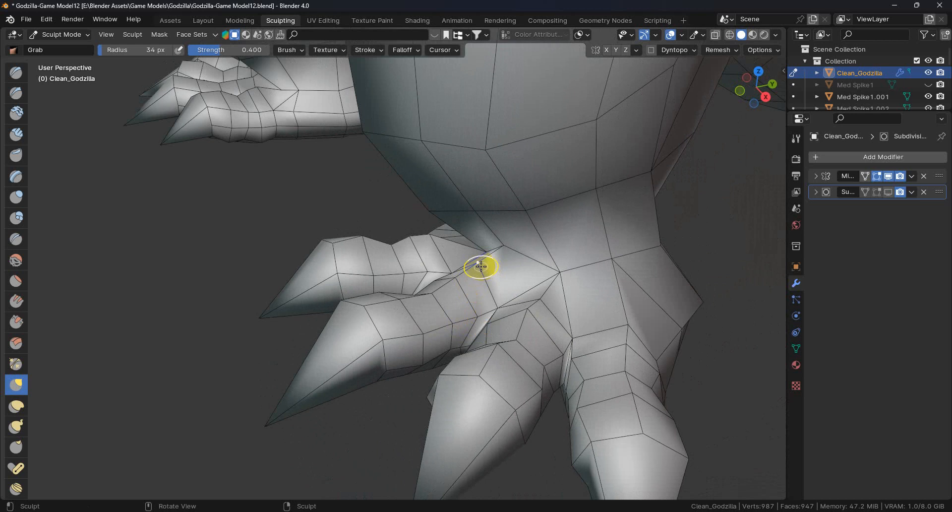
pyautogui.moveTo(460, 275); pyautogui.dragTo(457, 267)
pyautogui.moveTo(402, 301); pyautogui.dragTo(402, 262)
pyautogui.moveTo(402, 262)
pyautogui.mouseDown(button='middle')
pyautogui.moveTo(425, 323)
pyautogui.moveTo(500, 304)
pyautogui.moveTo(425, 330)
pyautogui.moveTo(509, 377)
pyautogui.moveTo(295, 340)
pyautogui.mouseUp(button='middle')
pyautogui.moveTo(399, 366)
pyautogui.mouseDown(button='middle')
pyautogui.moveTo(366, 366)
pyautogui.moveTo(380, 372)
pyautogui.mouseUp(button='middle')
pyautogui.moveTo(470, 365); pyautogui.dragTo(473, 360)
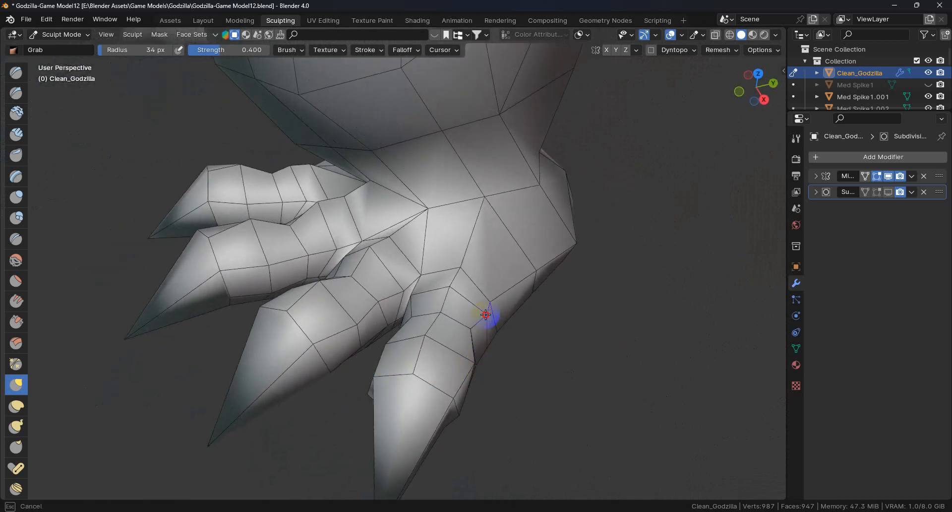
# Shape the outer edge and underside of the outermost toe around its new edge loops with the Grab brush.
pyautogui.moveTo(493, 349); pyautogui.dragTo(502, 398, button='middle')
pyautogui.moveTo(504, 378)
pyautogui.mouseDown()
pyautogui.moveTo(520, 390)
pyautogui.moveTo(523, 445)
pyautogui.moveTo(468, 405)
pyautogui.moveTo(493, 428)
pyautogui.mouseUp()
pyautogui.moveTo(494, 428)
pyautogui.mouseDown(button='middle')
pyautogui.moveTo(493, 397)
pyautogui.moveTo(472, 408)
pyautogui.moveTo(502, 268)
pyautogui.mouseUp(button='middle')
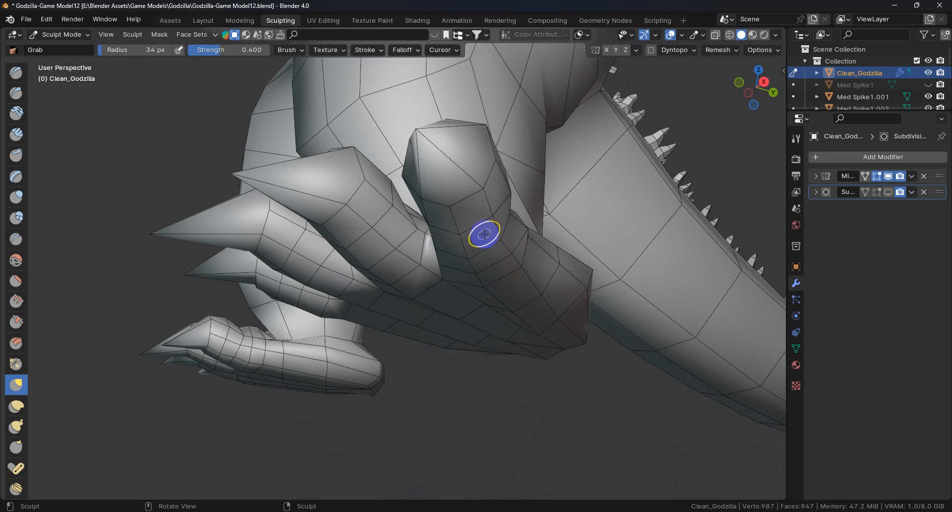
pyautogui.moveTo(514, 239); pyautogui.dragTo(514, 241)
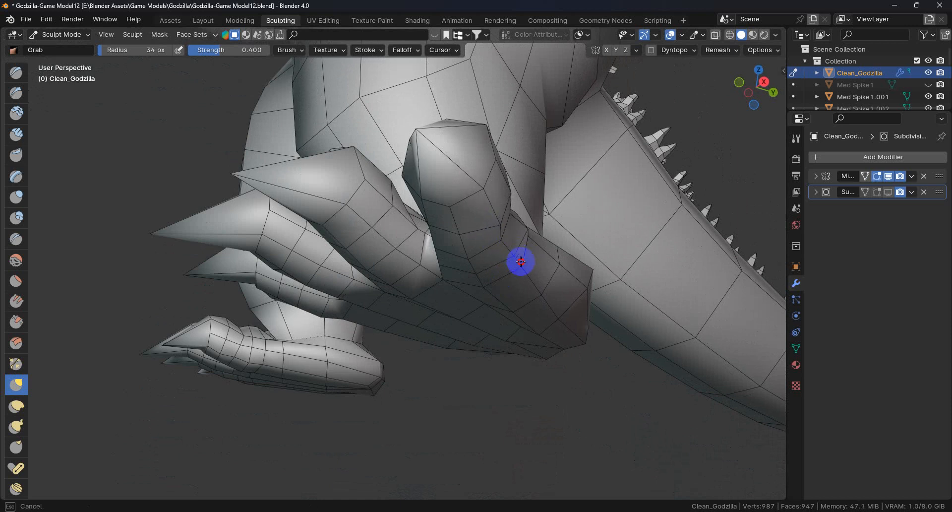
pyautogui.moveTo(536, 284); pyautogui.dragTo(534, 283)
# Round the lower contours of the middle toes from below with the Grab brush.
pyautogui.moveTo(535, 282)
pyautogui.mouseDown(button='middle')
pyautogui.moveTo(468, 272)
pyautogui.moveTo(404, 283)
pyautogui.moveTo(412, 246)
pyautogui.mouseUp(button='middle')
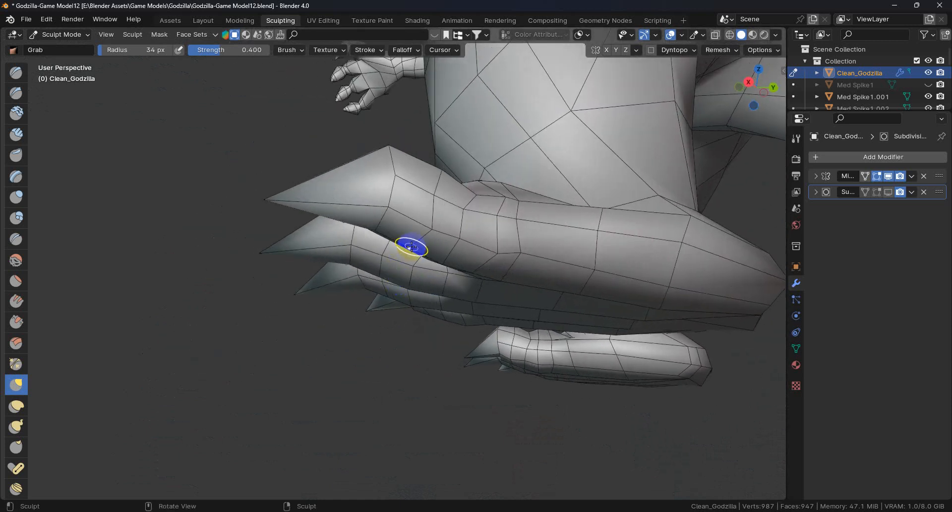
pyautogui.moveTo(394, 268); pyautogui.dragTo(395, 269)
pyautogui.moveTo(468, 282)
pyautogui.mouseDown(button='middle')
pyautogui.moveTo(572, 274)
pyautogui.moveTo(439, 294)
pyautogui.mouseUp(button='middle')
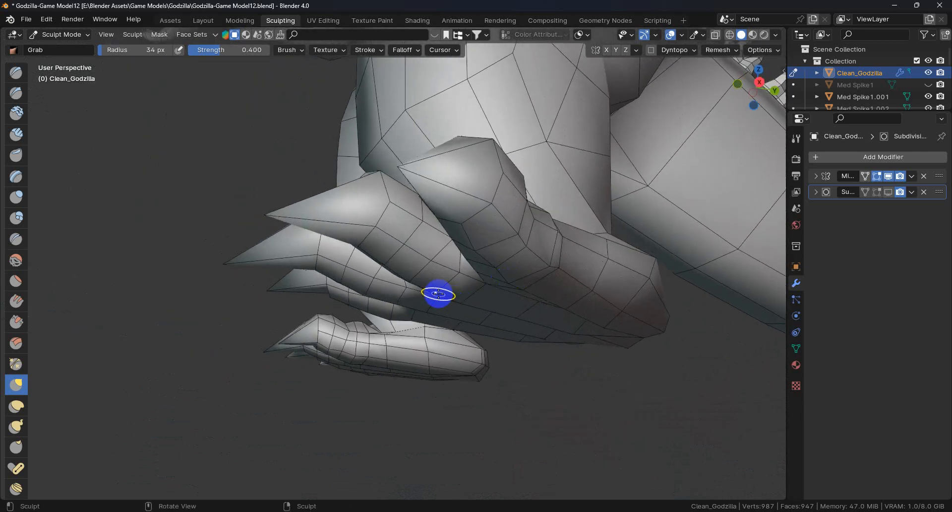
pyautogui.moveTo(431, 306); pyautogui.dragTo(430, 305)
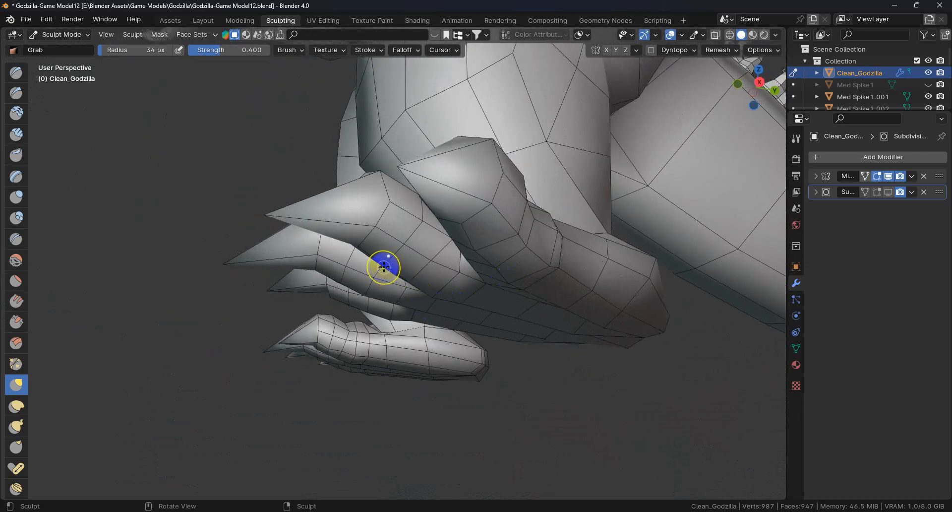
pyautogui.moveTo(385, 264); pyautogui.dragTo(377, 284)
pyautogui.moveTo(401, 288); pyautogui.dragTo(446, 300, button='middle')
pyautogui.moveTo(460, 274); pyautogui.dragTo(481, 300)
# Refine the gap between the second and third toes and the third toe's underside near the sole.
pyautogui.moveTo(490, 307); pyautogui.dragTo(514, 279, button='middle')
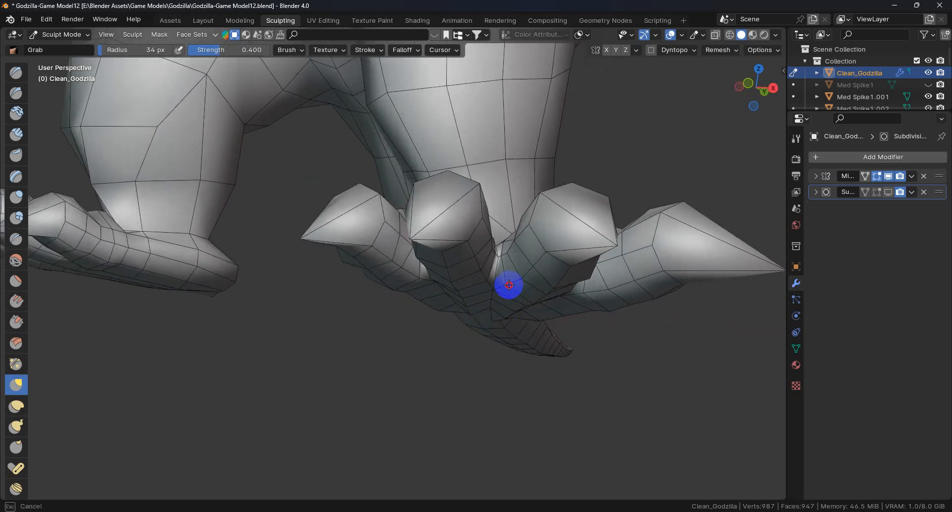
pyautogui.moveTo(494, 287); pyautogui.dragTo(475, 268, button='middle')
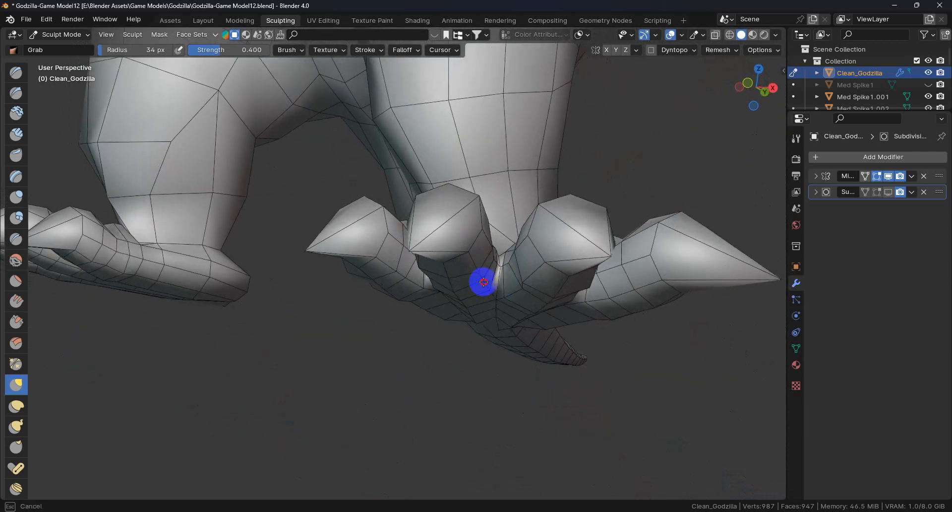
pyautogui.moveTo(443, 315)
pyautogui.mouseDown(button='middle')
pyautogui.moveTo(480, 308)
pyautogui.moveTo(469, 259)
pyautogui.moveTo(442, 238)
pyautogui.moveTo(498, 212)
pyautogui.mouseUp(button='middle')
pyautogui.moveTo(536, 171)
pyautogui.mouseDown(button='middle')
pyautogui.moveTo(481, 191)
pyautogui.moveTo(542, 157)
pyautogui.mouseUp(button='middle')
pyautogui.moveTo(533, 163); pyautogui.dragTo(533, 164)
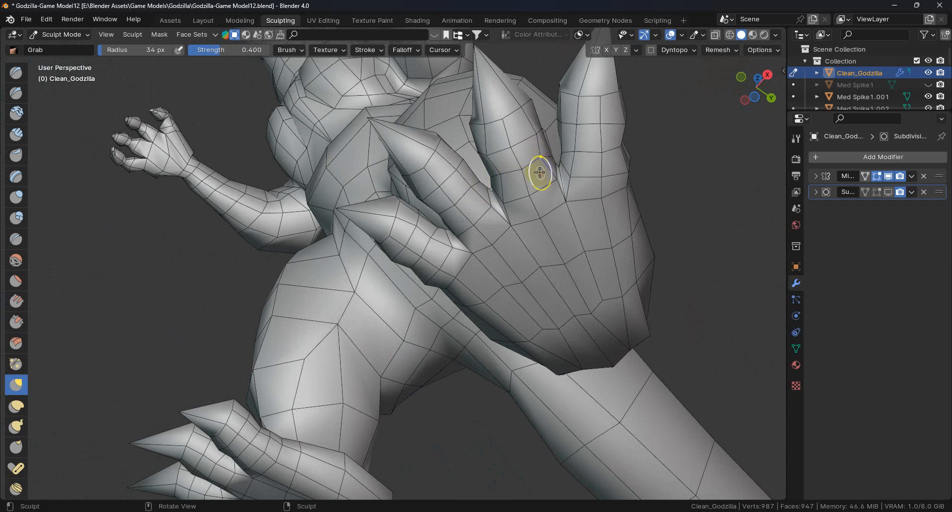
pyautogui.moveTo(600, 169)
pyautogui.mouseDown(button='middle')
pyautogui.moveTo(563, 143)
pyautogui.moveTo(557, 246)
pyautogui.moveTo(570, 208)
pyautogui.moveTo(436, 344)
pyautogui.moveTo(478, 336)
pyautogui.moveTo(425, 313)
pyautogui.moveTo(461, 319)
pyautogui.moveTo(401, 272)
pyautogui.moveTo(346, 266)
pyautogui.moveTo(395, 247)
pyautogui.moveTo(378, 263)
pyautogui.moveTo(382, 281)
pyautogui.moveTo(412, 279)
pyautogui.mouseUp(button='middle')
pyautogui.scroll(-3, 426, 314)
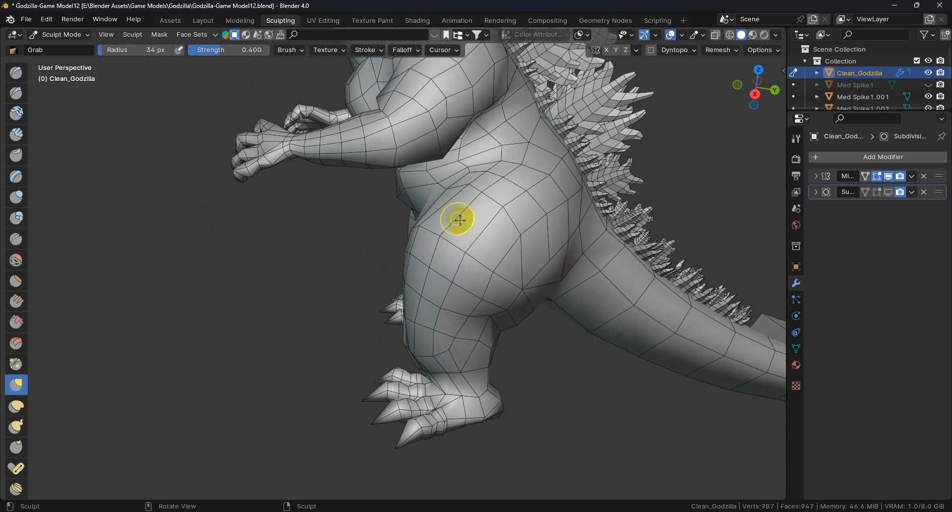